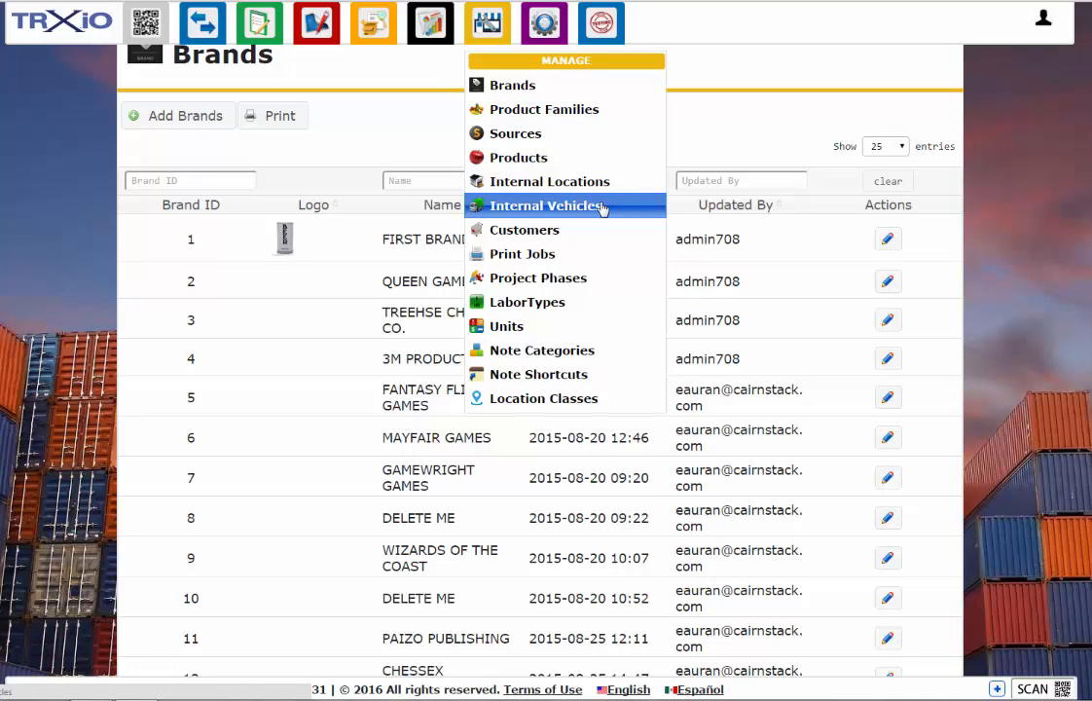
Step: Add a new brand named Krell and save it, returning to the brands list
click(510, 92)
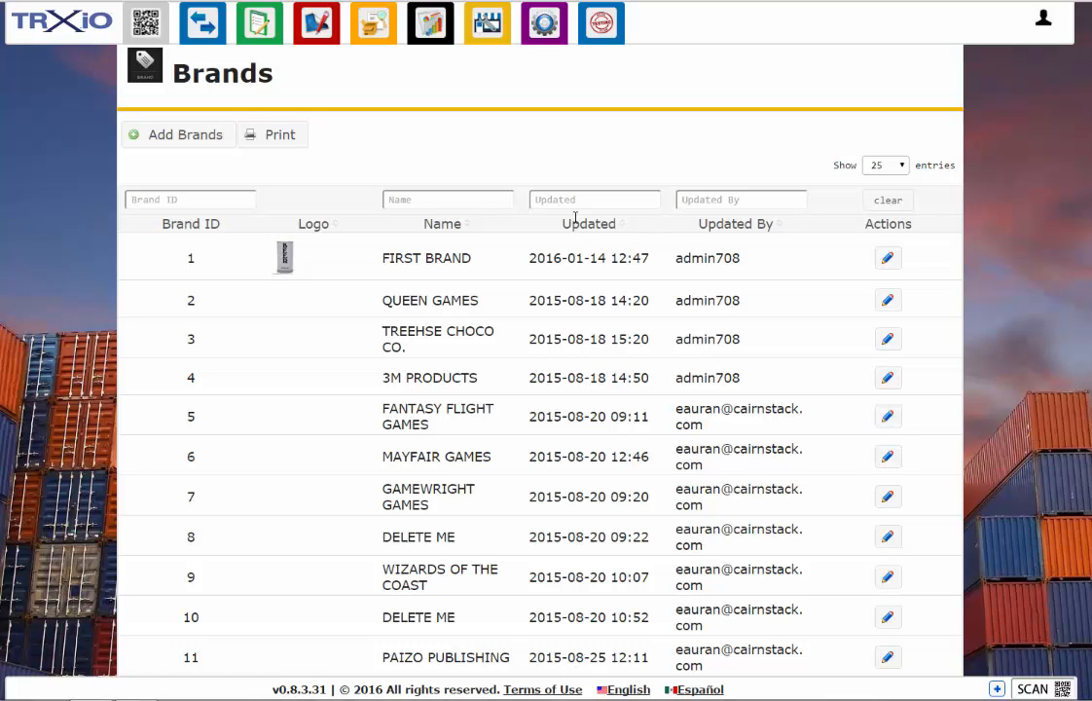
click(169, 134)
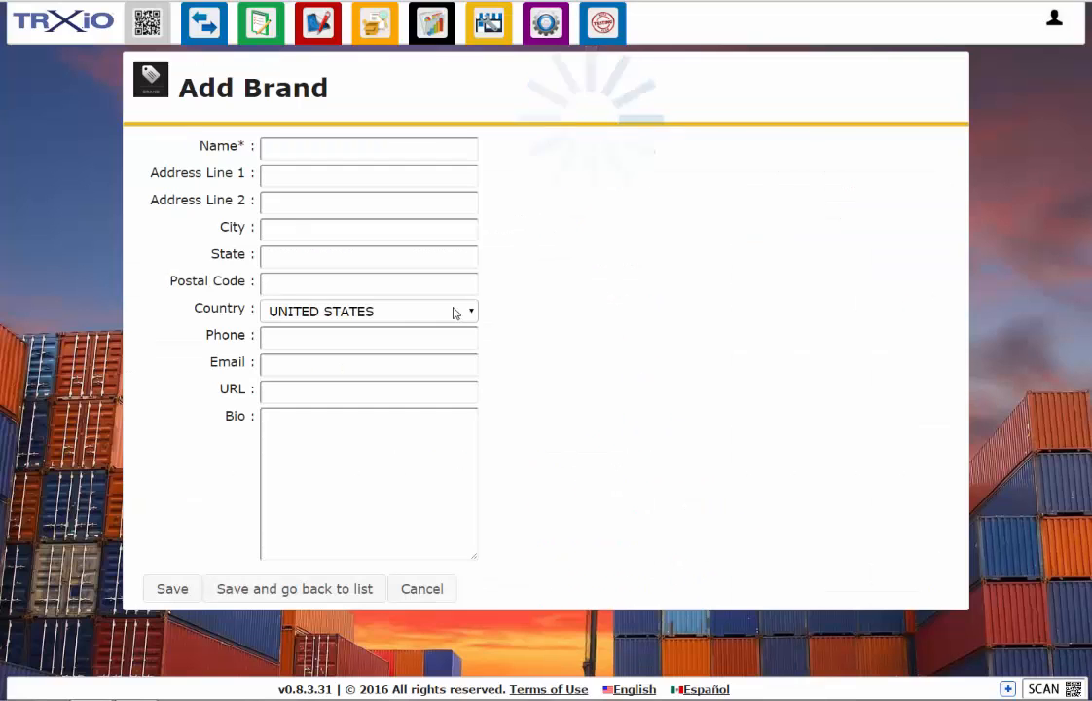
click(295, 147)
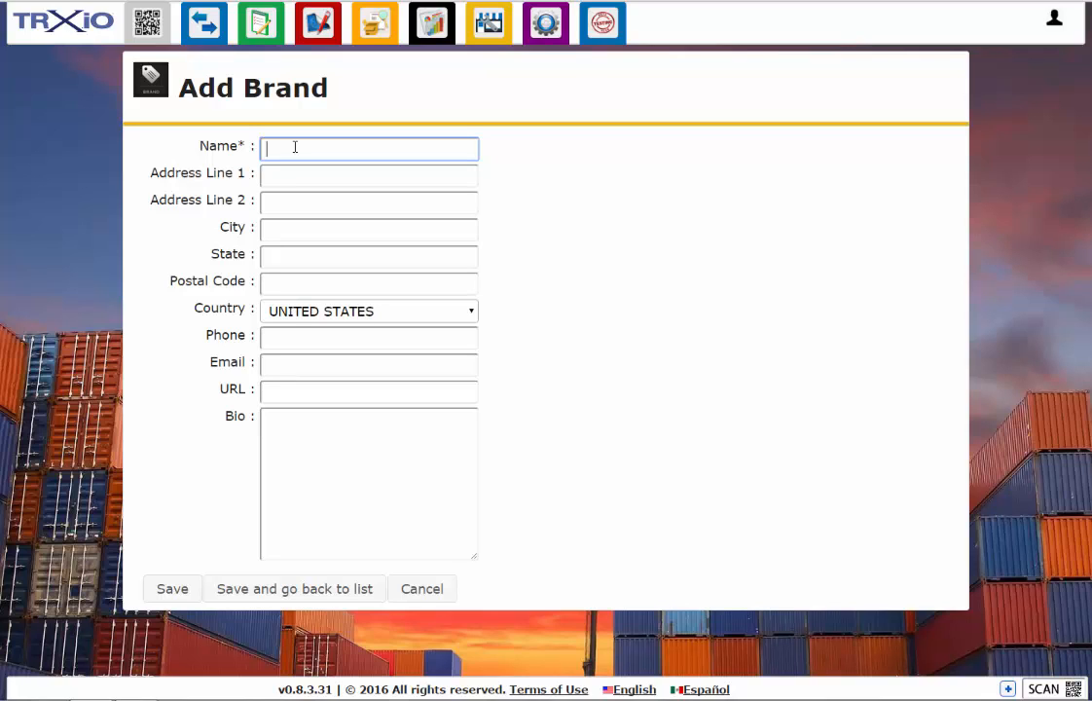
text(Krell)
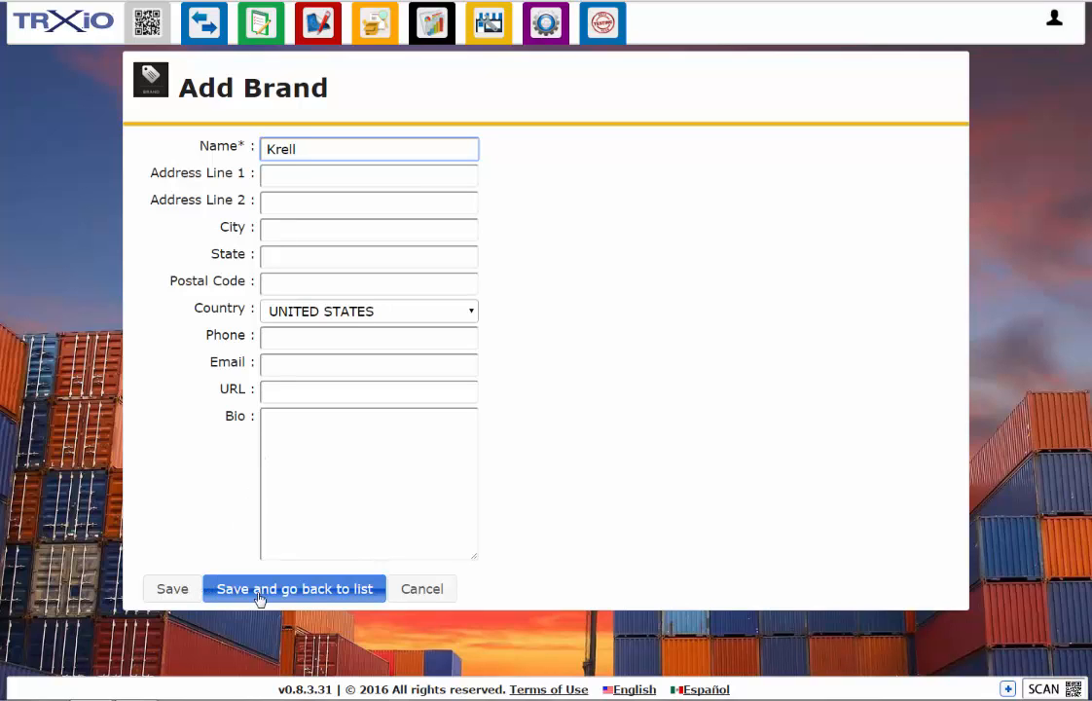
click(294, 598)
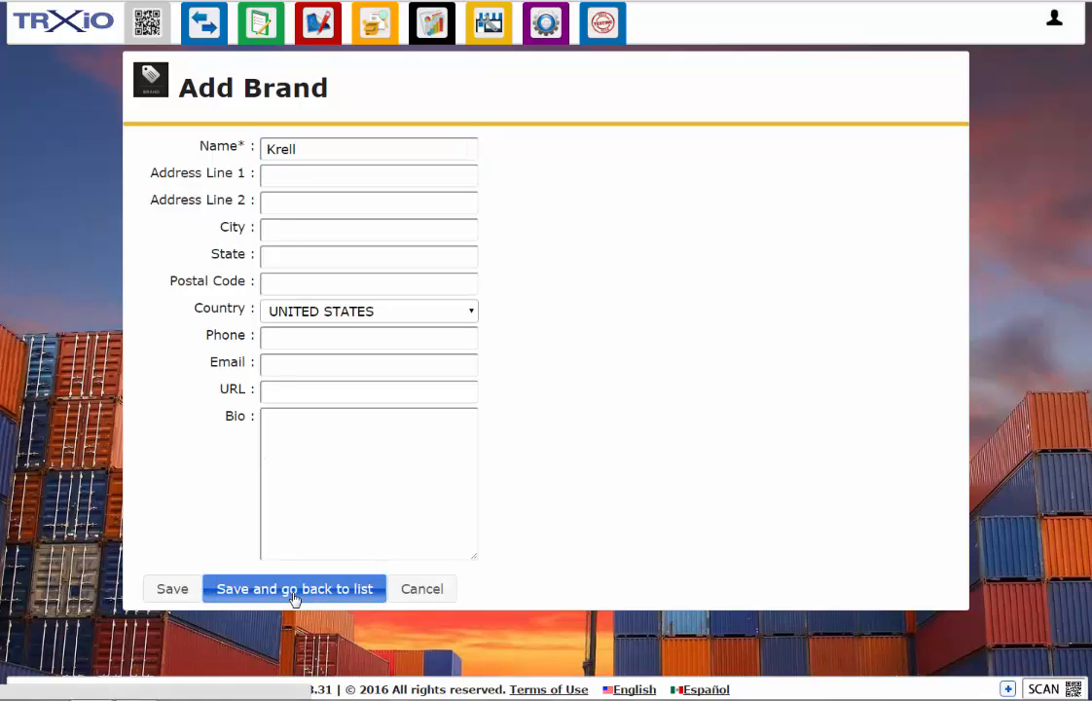
Step: Sort the brands by ID in descending order and review the Krell brand's edit form, returning to the list
scroll(375, 516, down, 3)
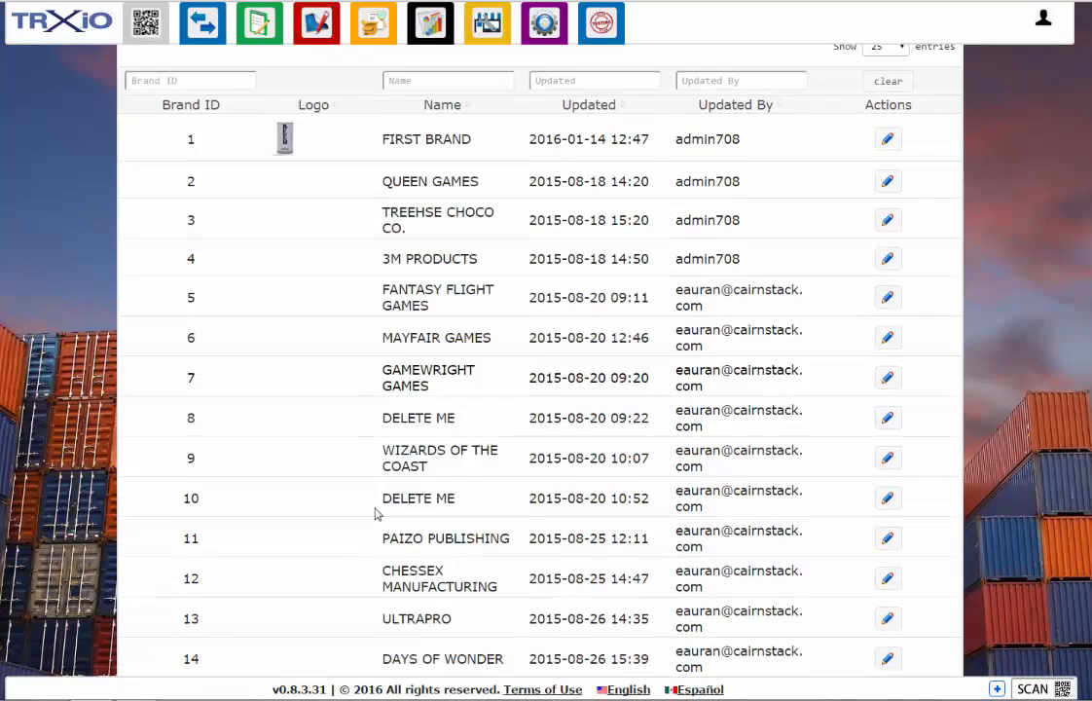
scroll(377, 513, up, 3)
click(214, 227)
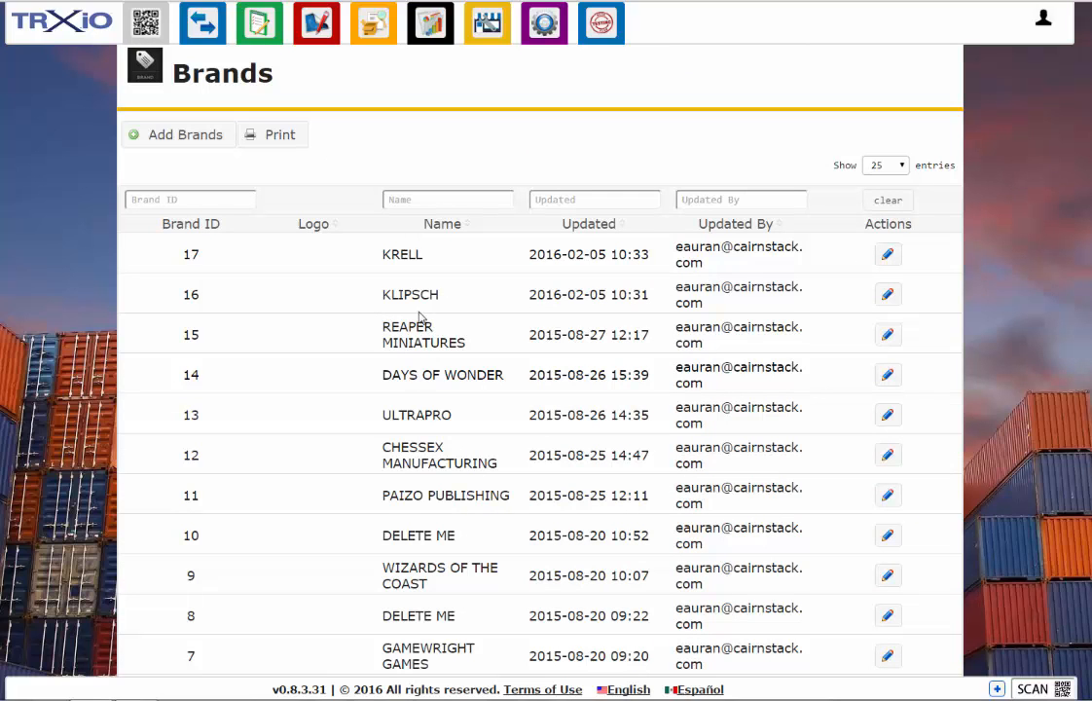
click(403, 258)
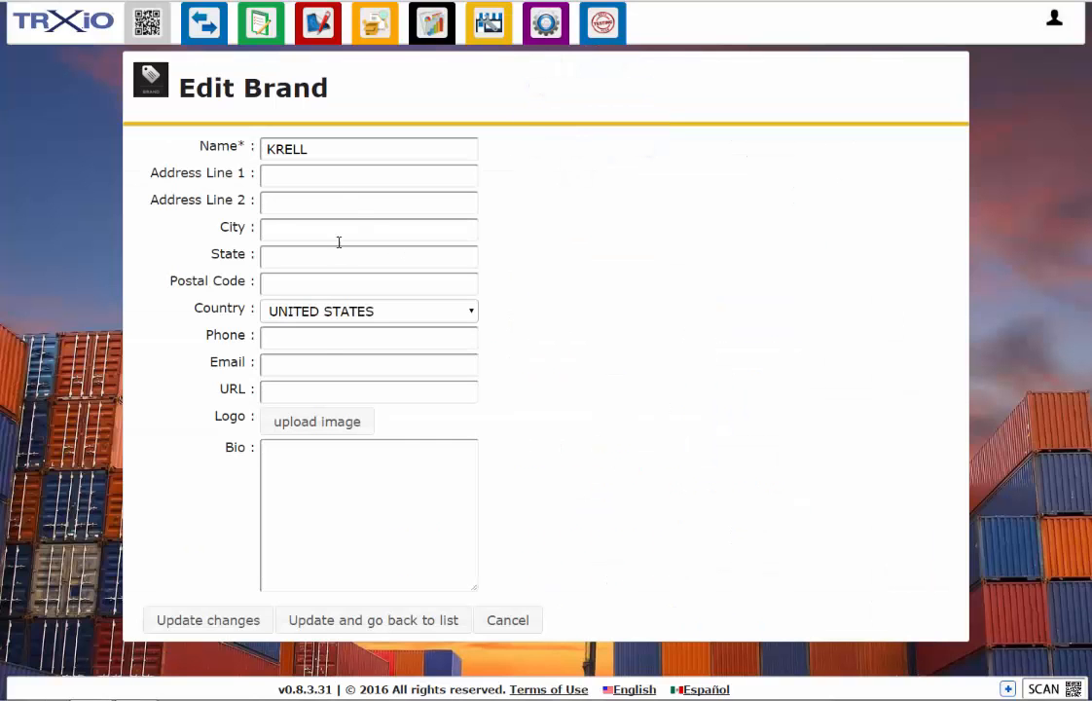
click(356, 626)
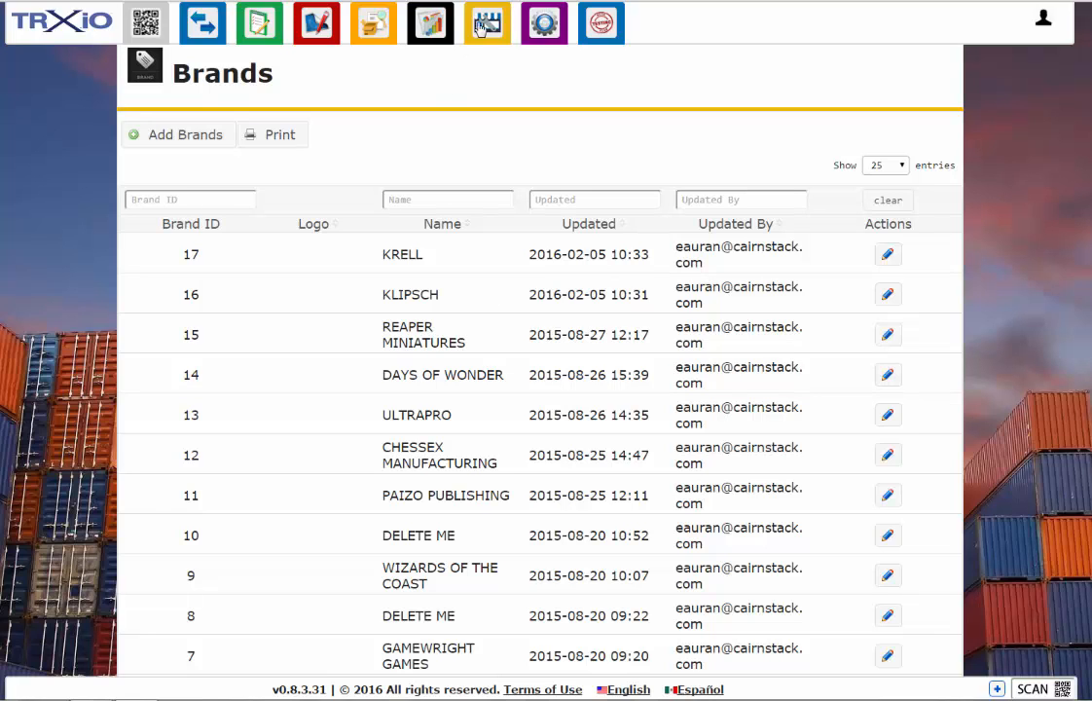
Step: Add a product family named Home Speakers under the parent SPEAKERS and save it, returning to the product families list
click(488, 26)
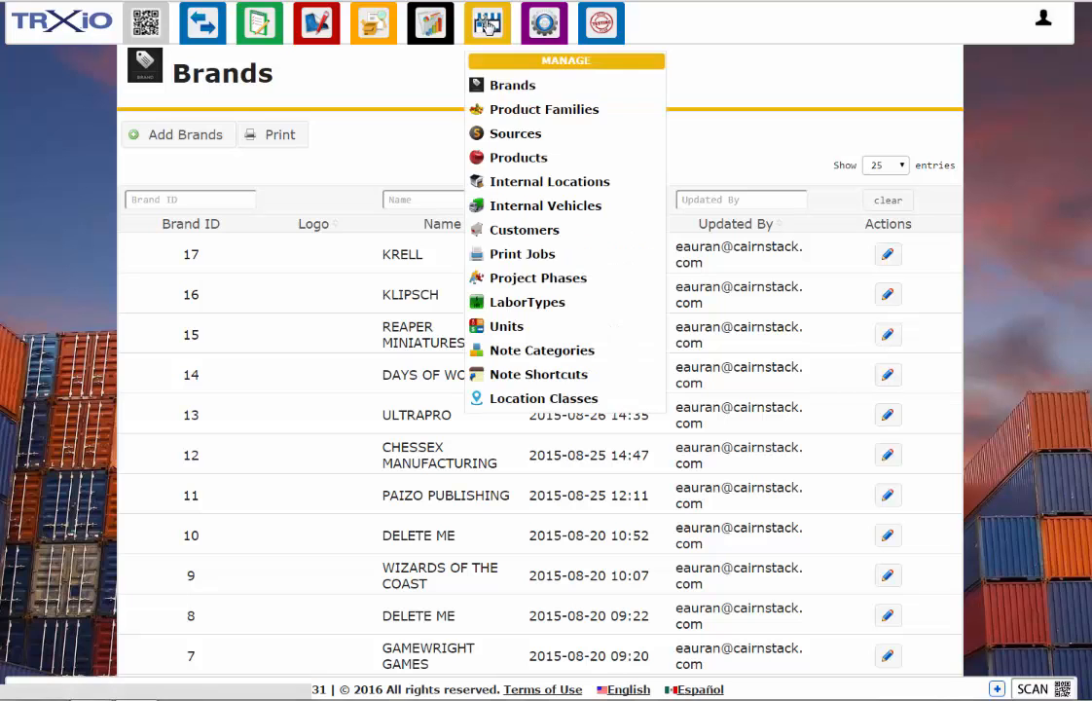
click(527, 113)
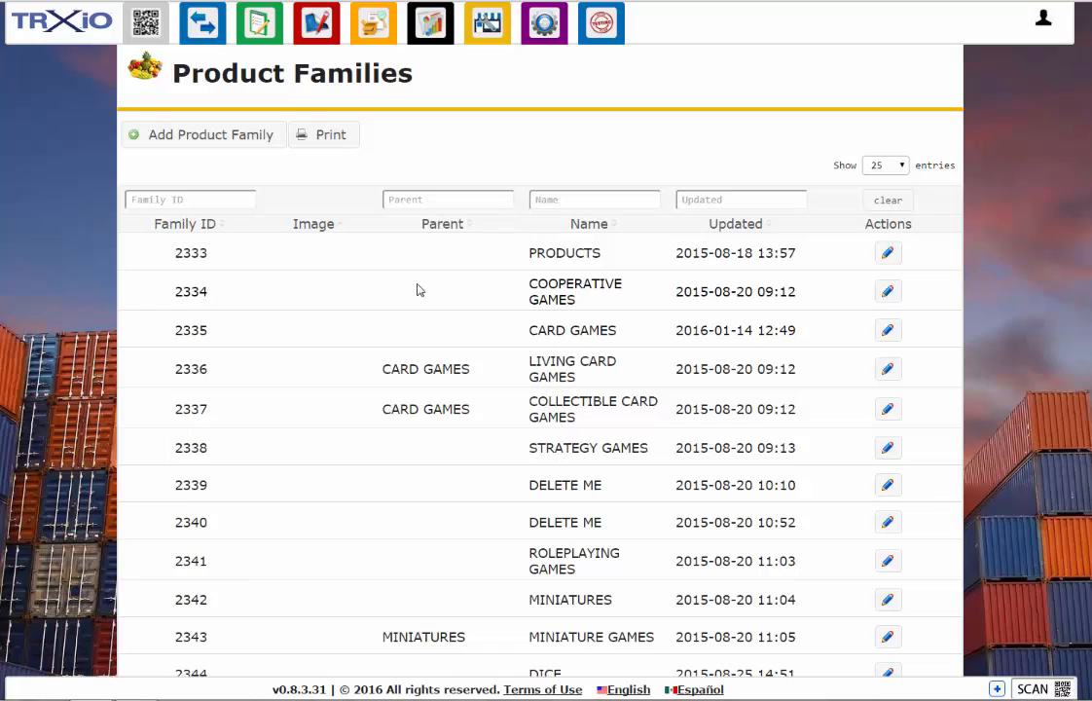
click(196, 143)
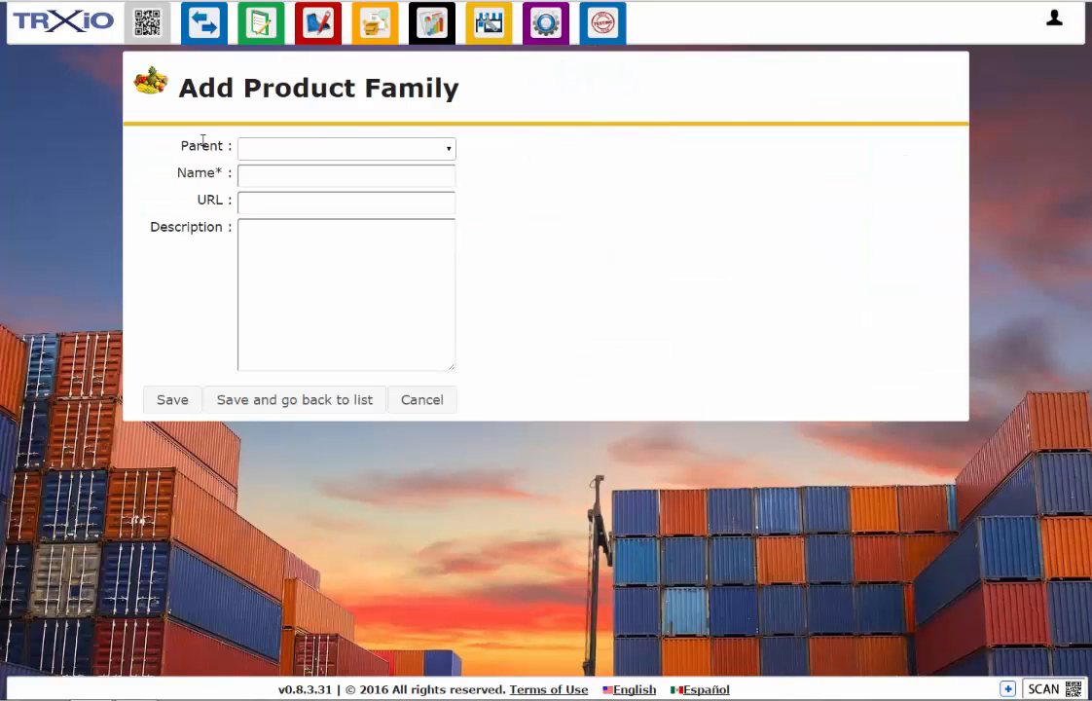
click(272, 178)
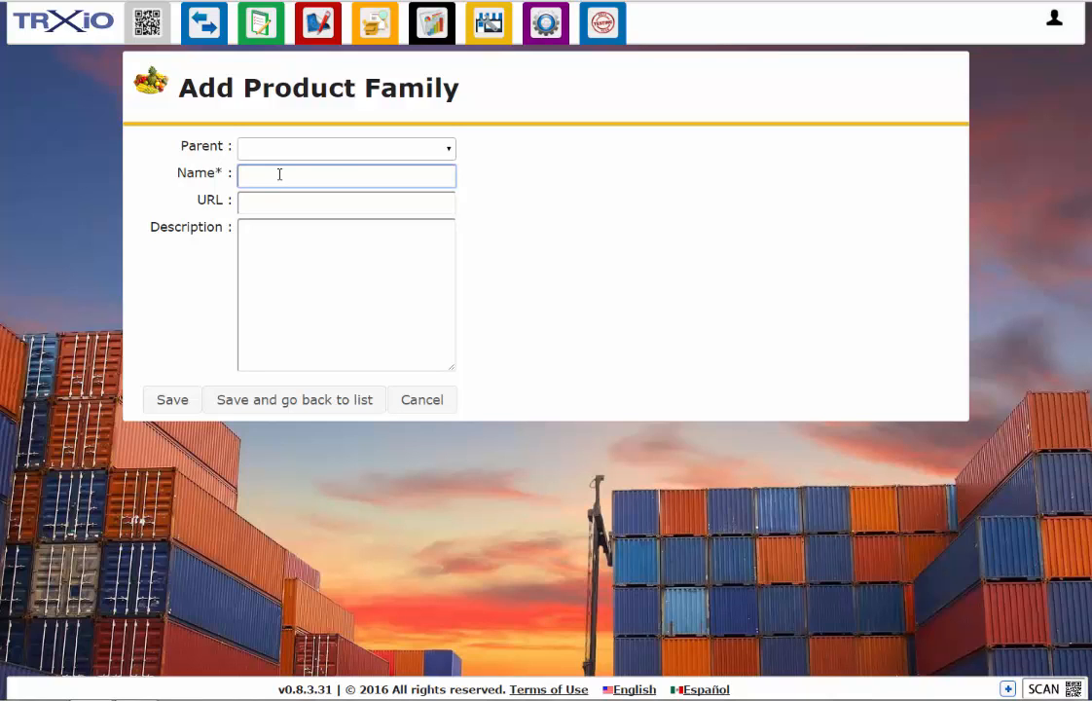
click(339, 156)
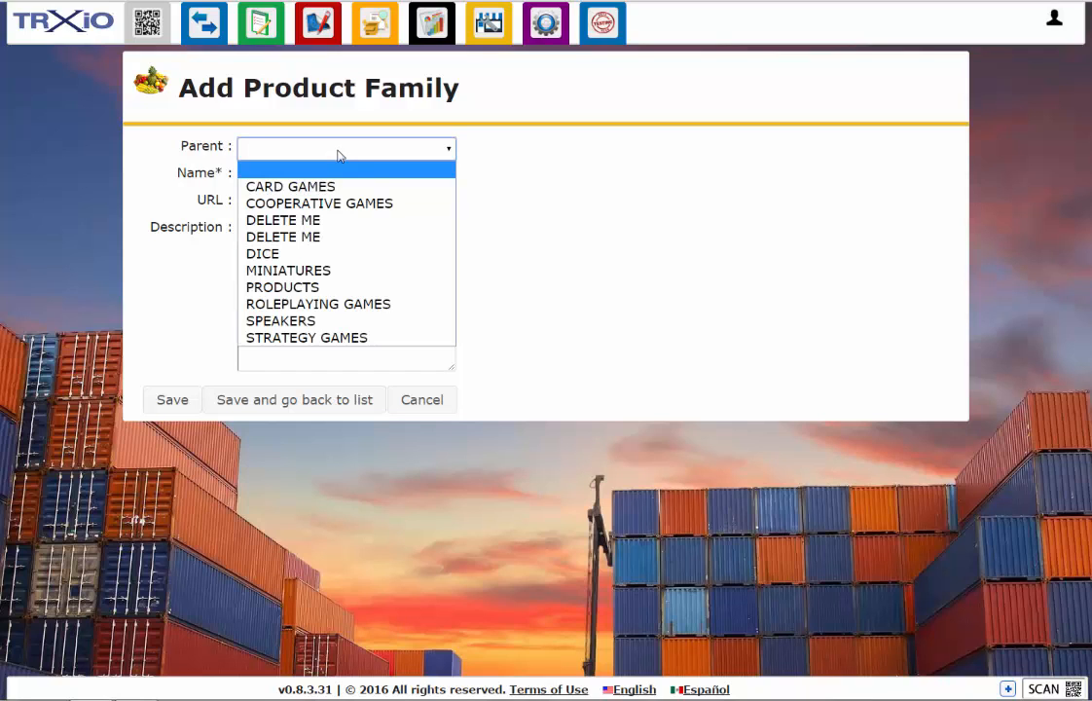
click(353, 322)
click(281, 181)
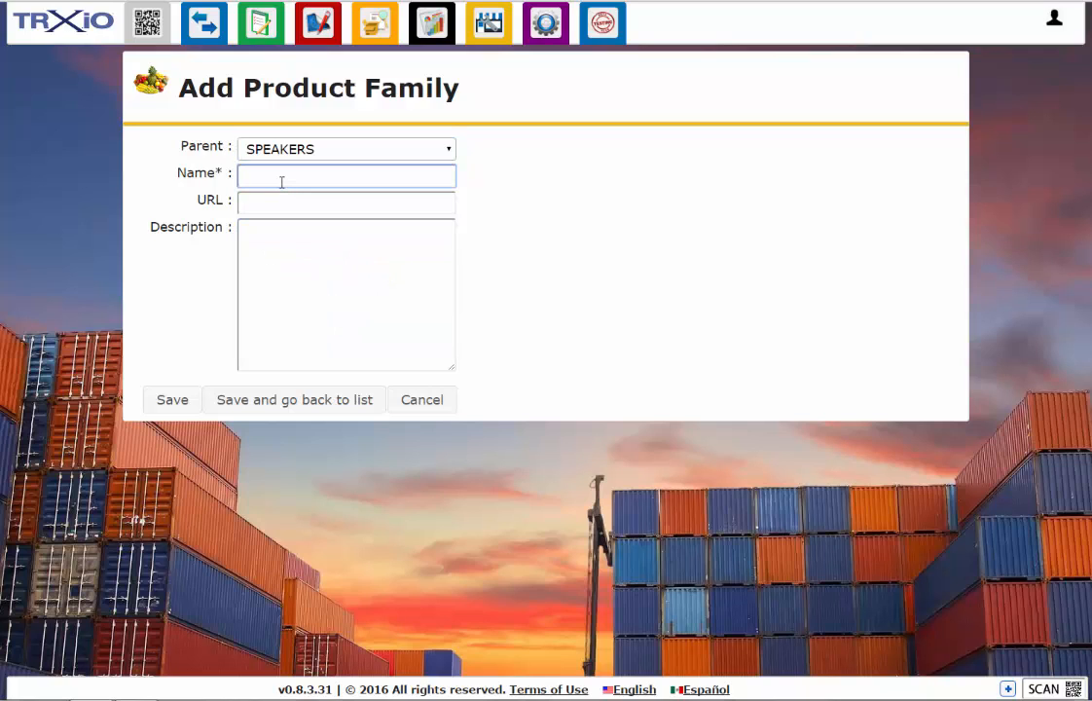
text(Home Speaker)
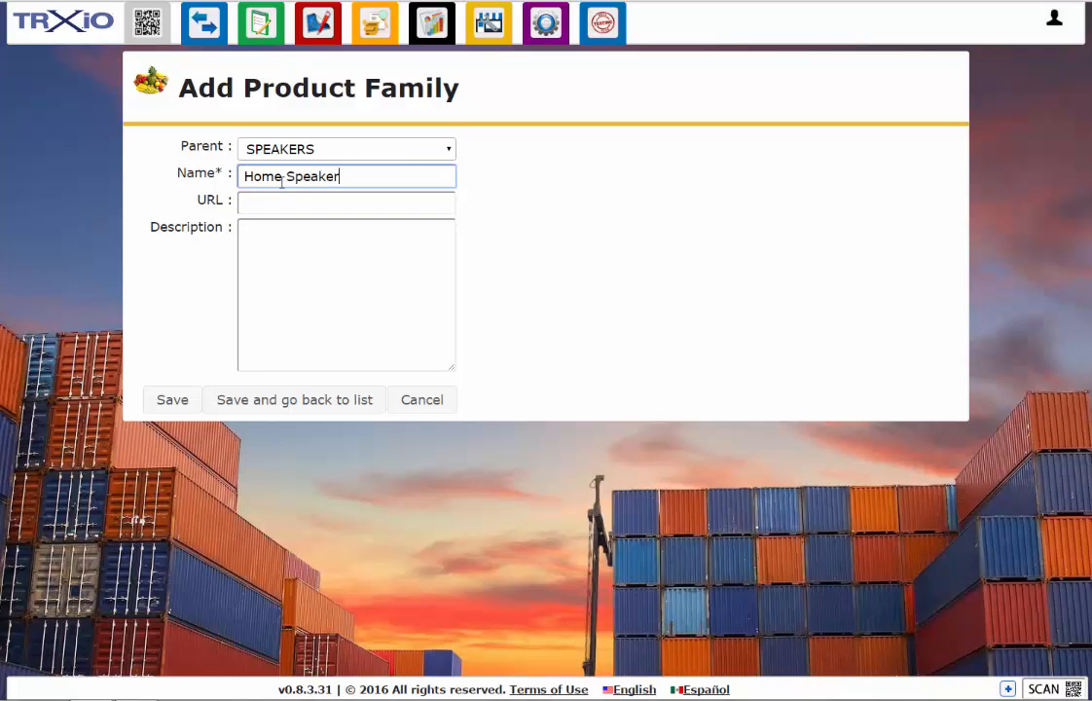
text(s)
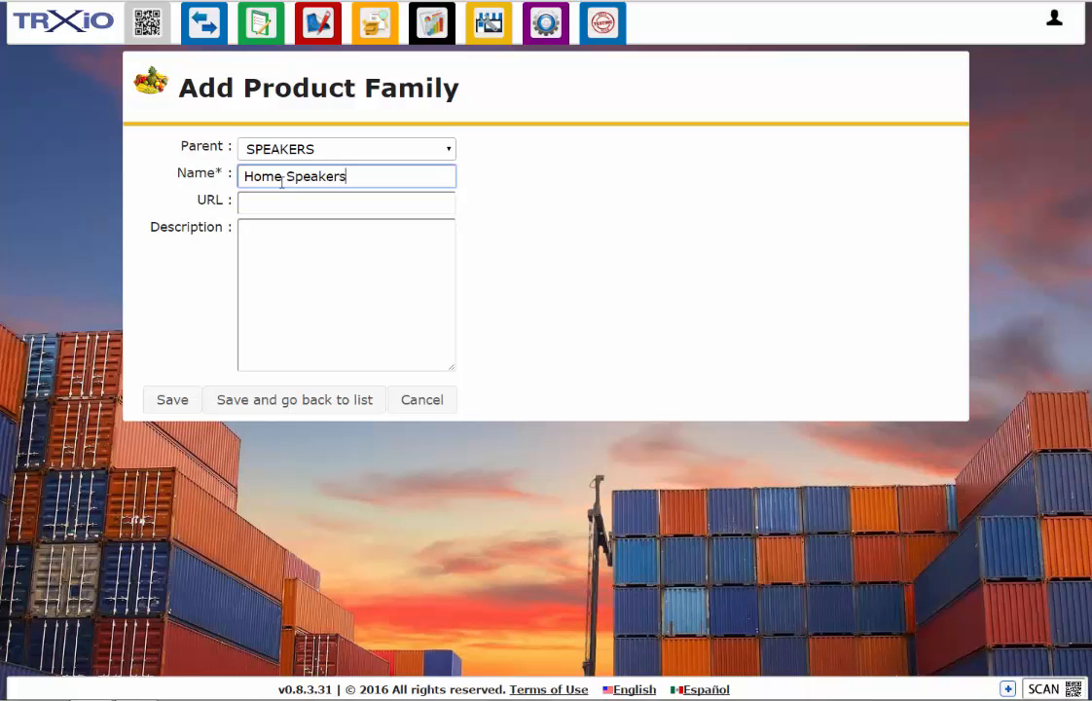
click(304, 405)
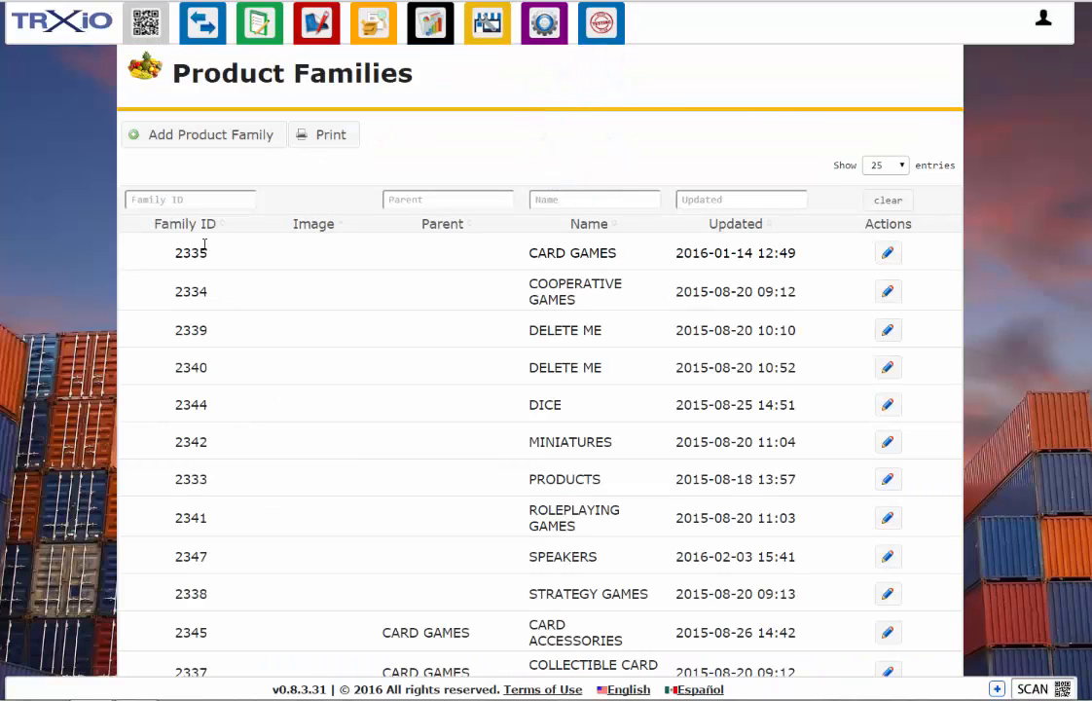
Step: Sort the product families by family ID in descending order to check the newest entries
click(187, 222)
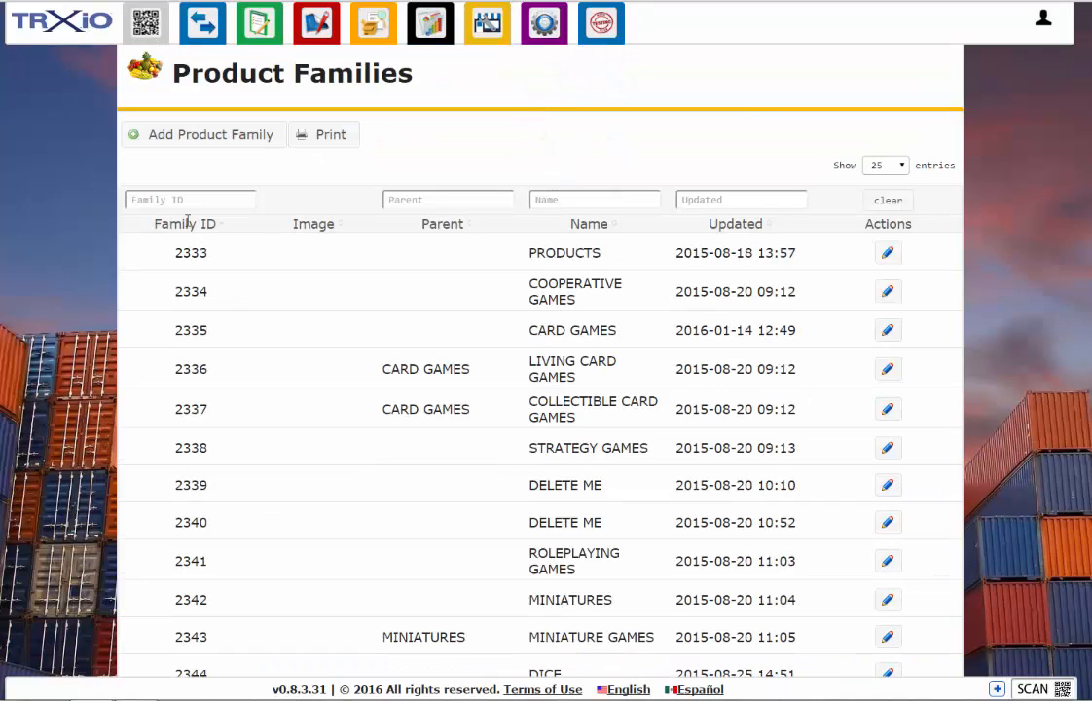
click(187, 222)
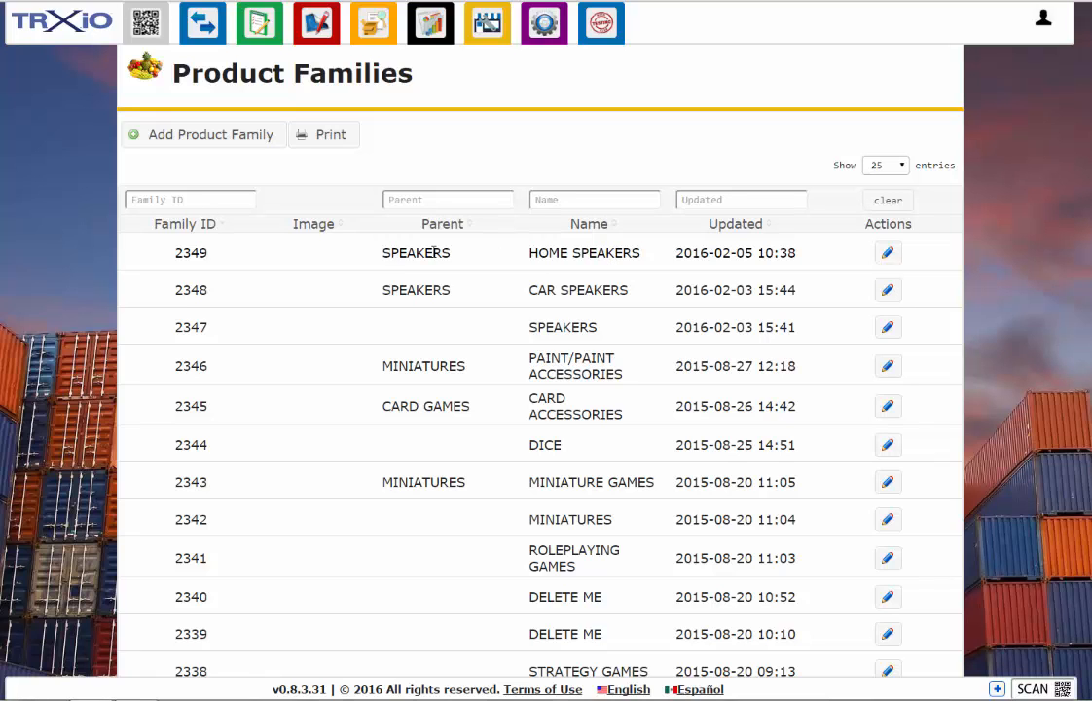
scroll(488, 345, up, 1)
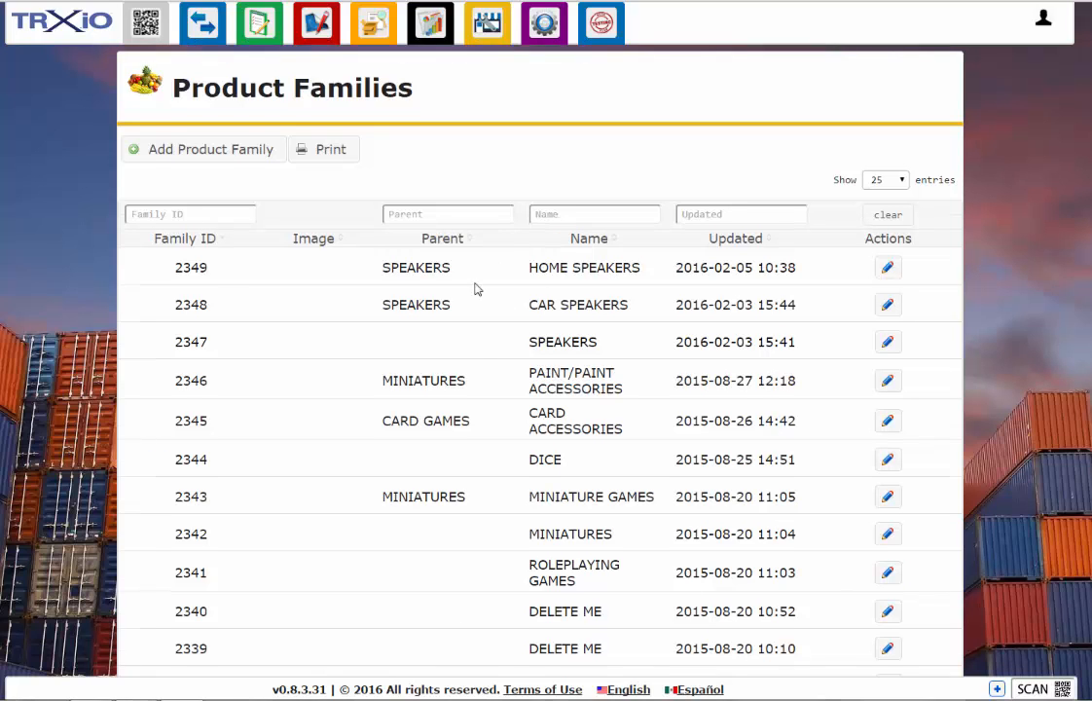
Step: Add a new source named "sound distributors" and save it, returning to the sources list
click(487, 23)
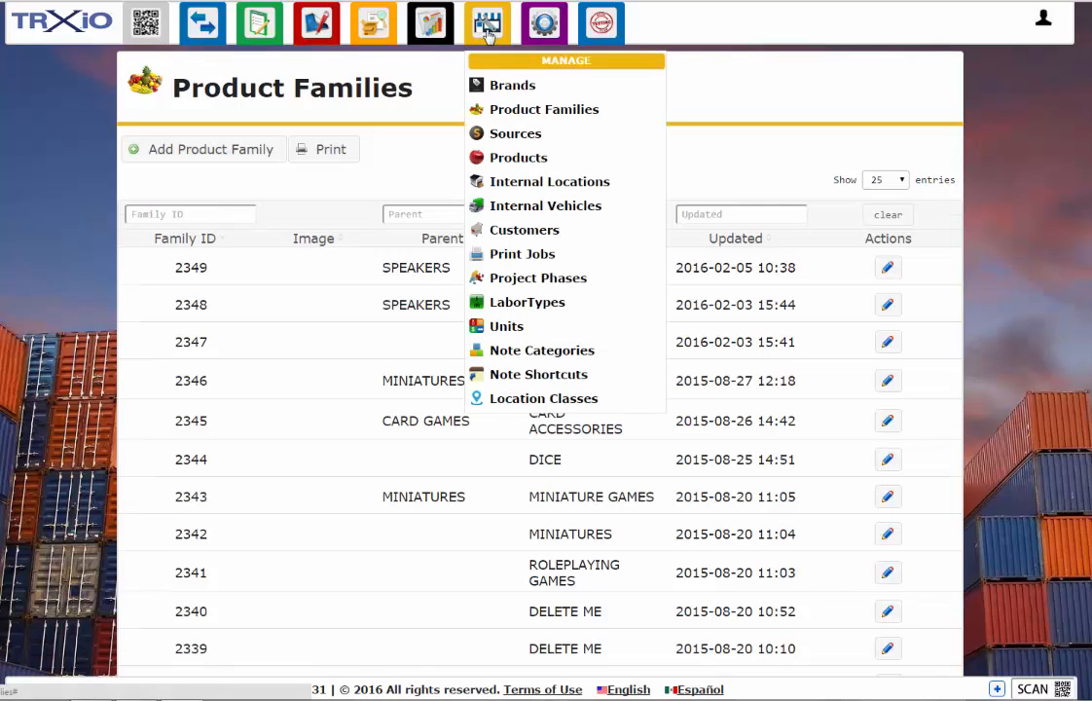
click(507, 138)
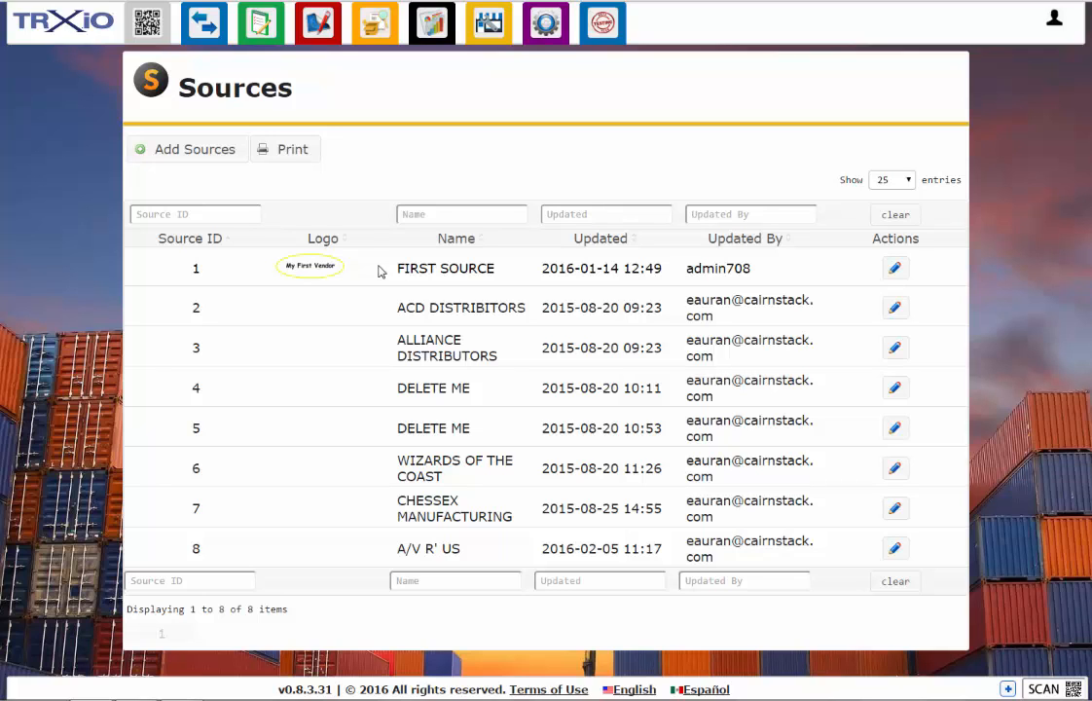
click(205, 164)
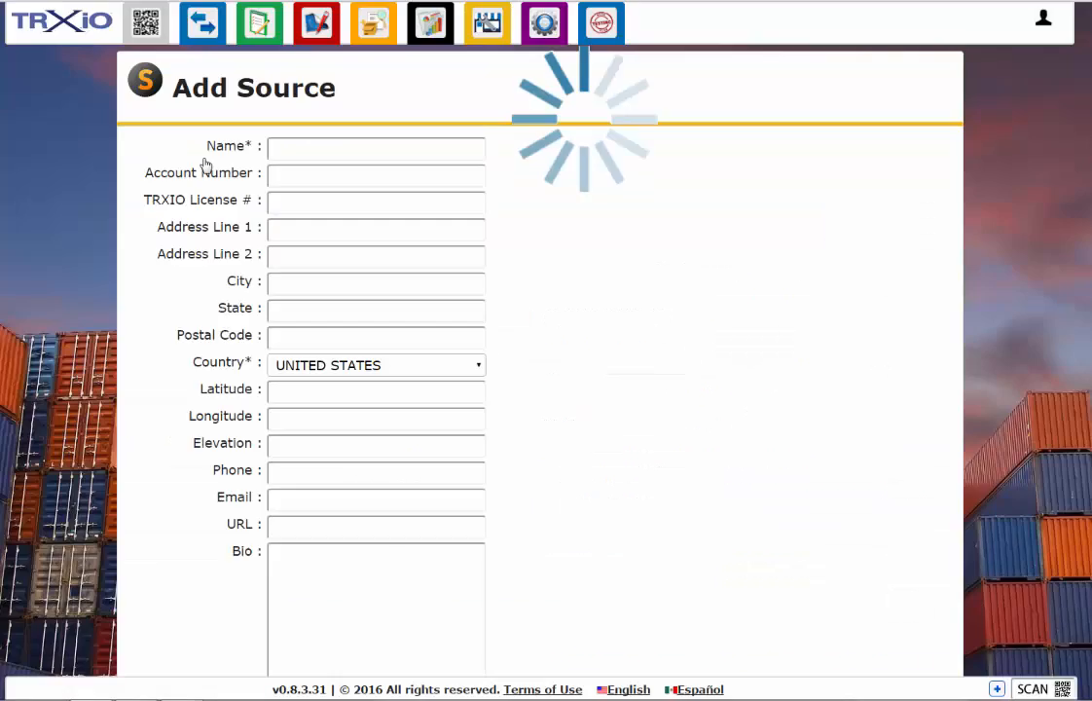
click(312, 149)
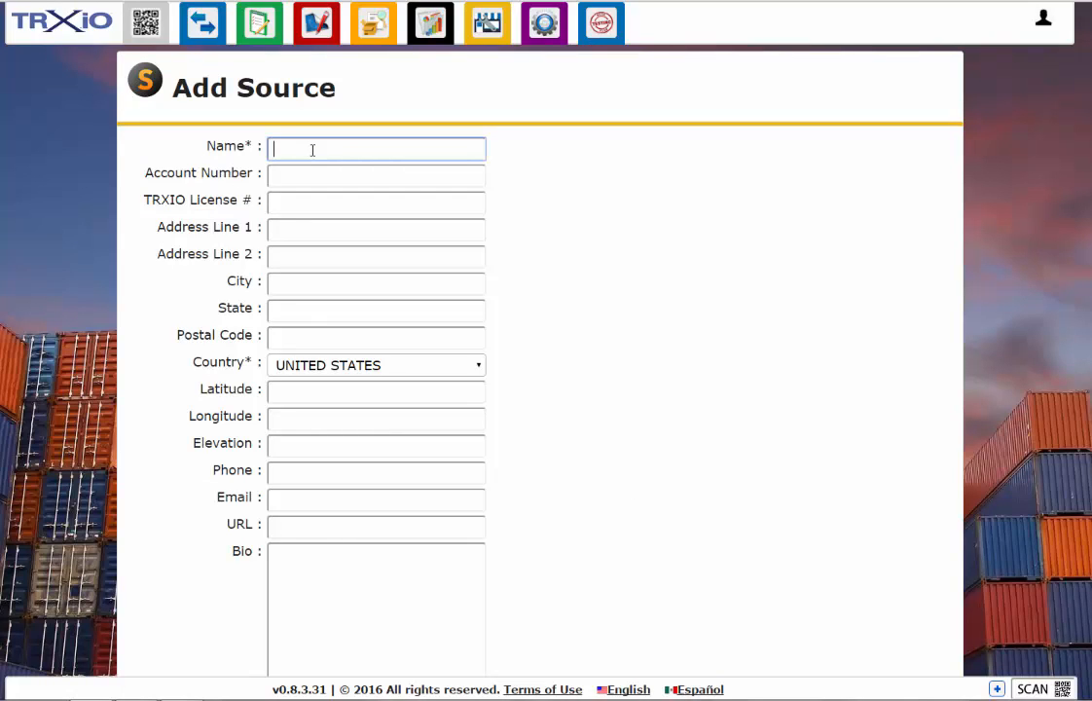
text(sound distributors)
scroll(441, 471, down, 1)
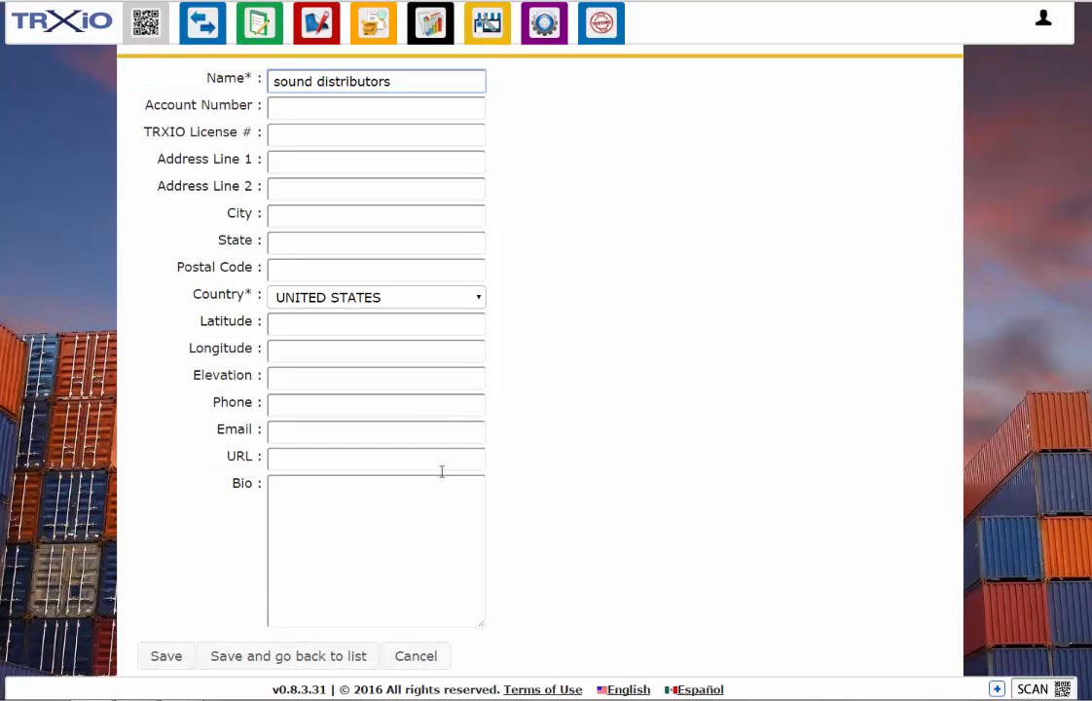
click(285, 650)
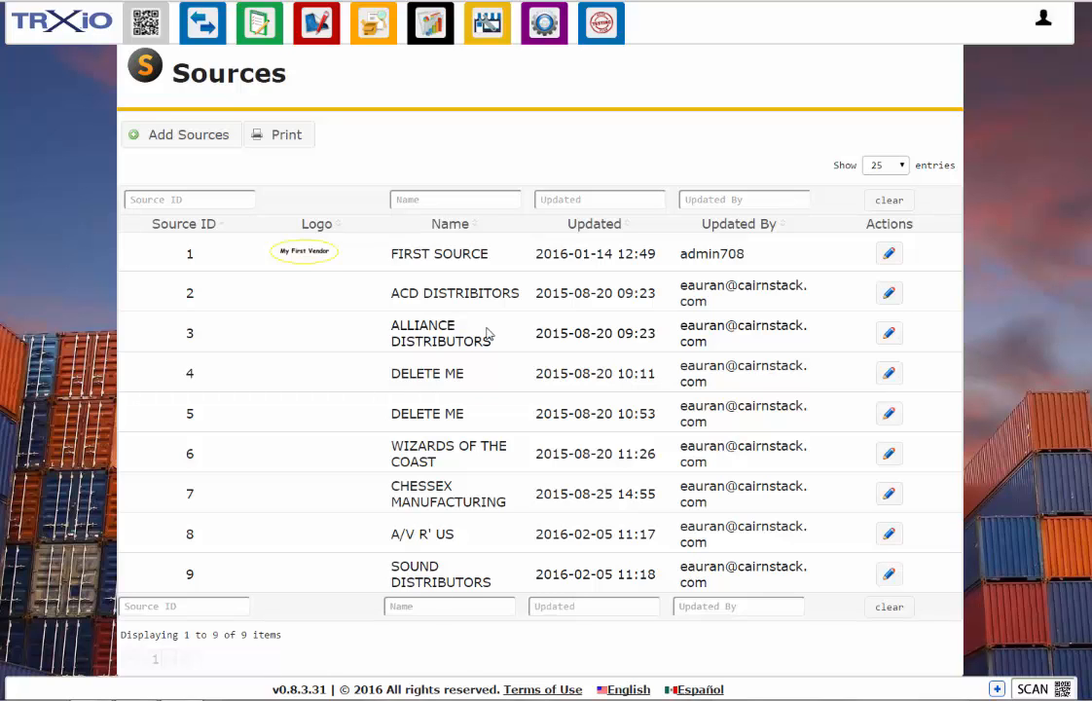
Step: Open the products list and start adding a new product
click(492, 35)
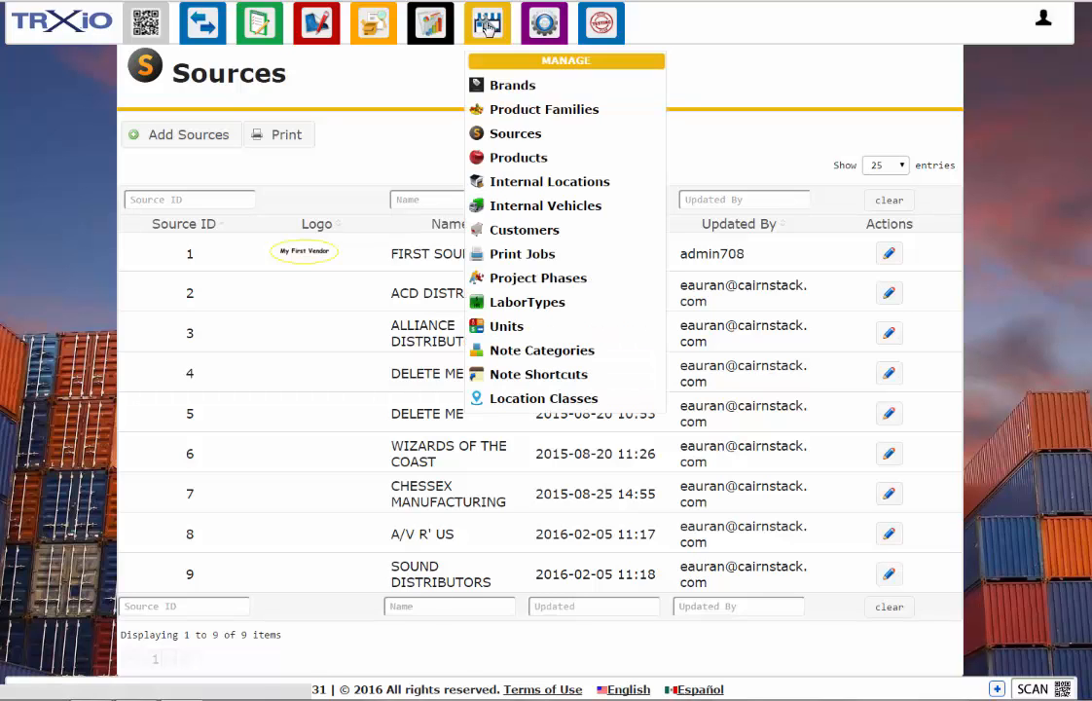
click(511, 157)
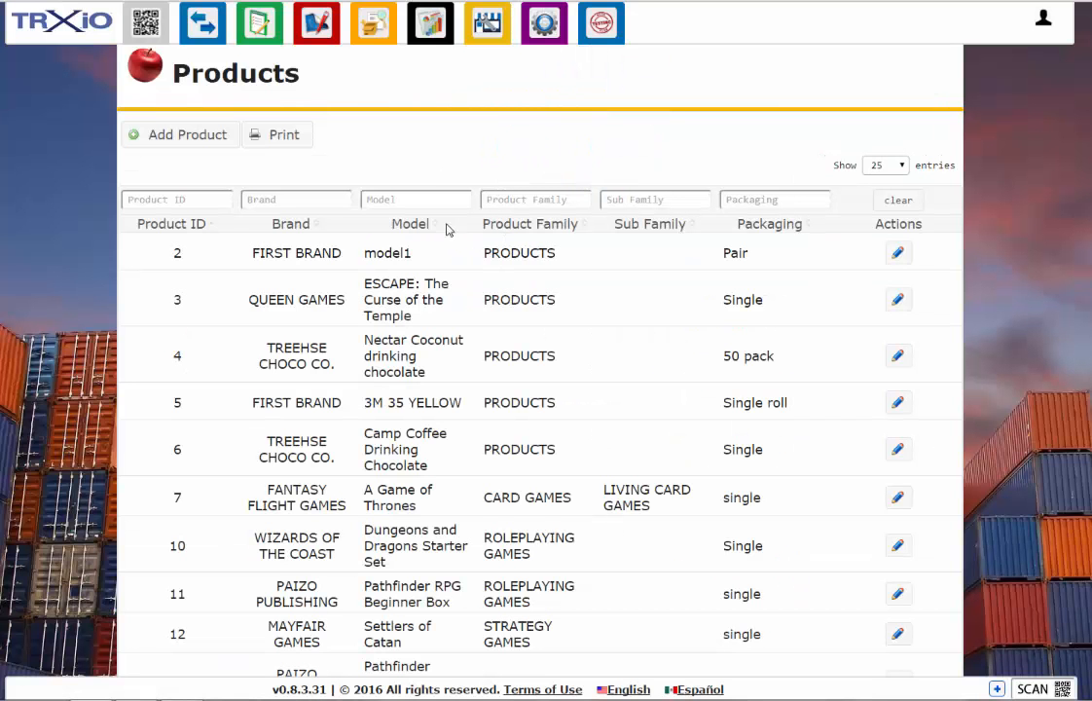
click(150, 31)
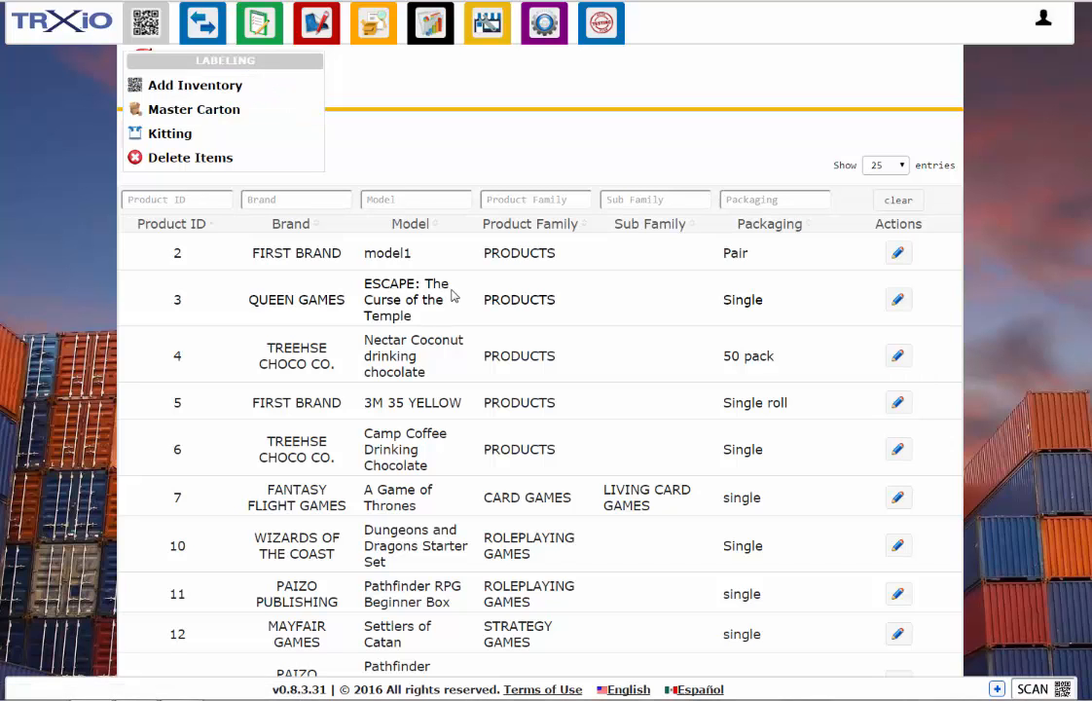
click(430, 151)
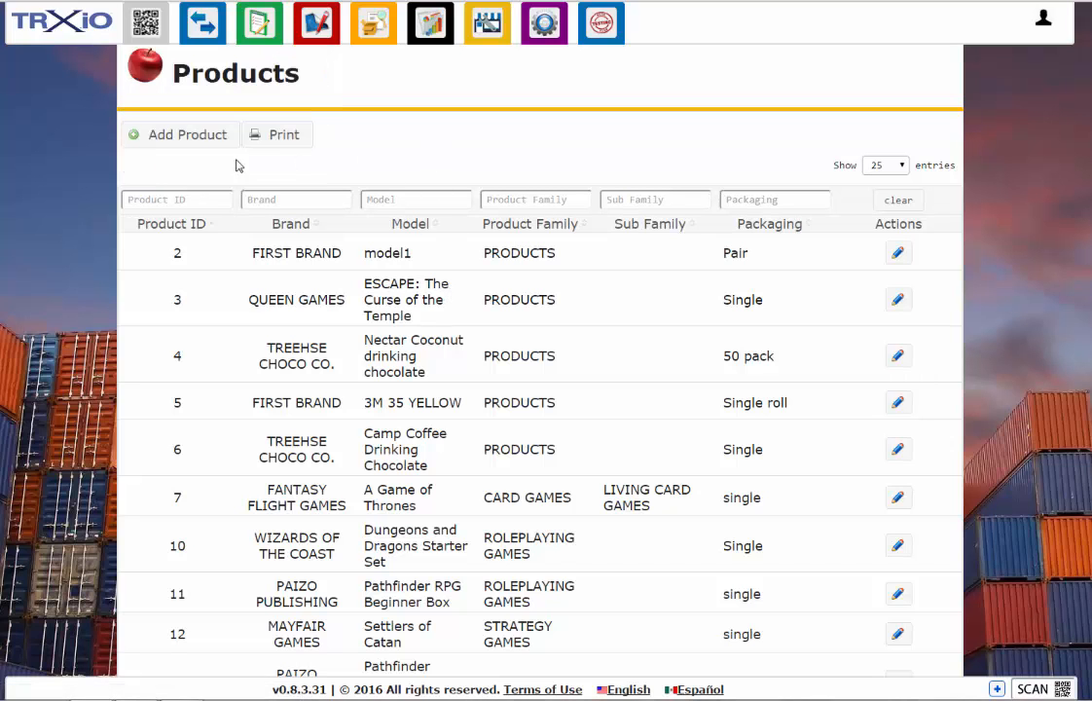
click(188, 135)
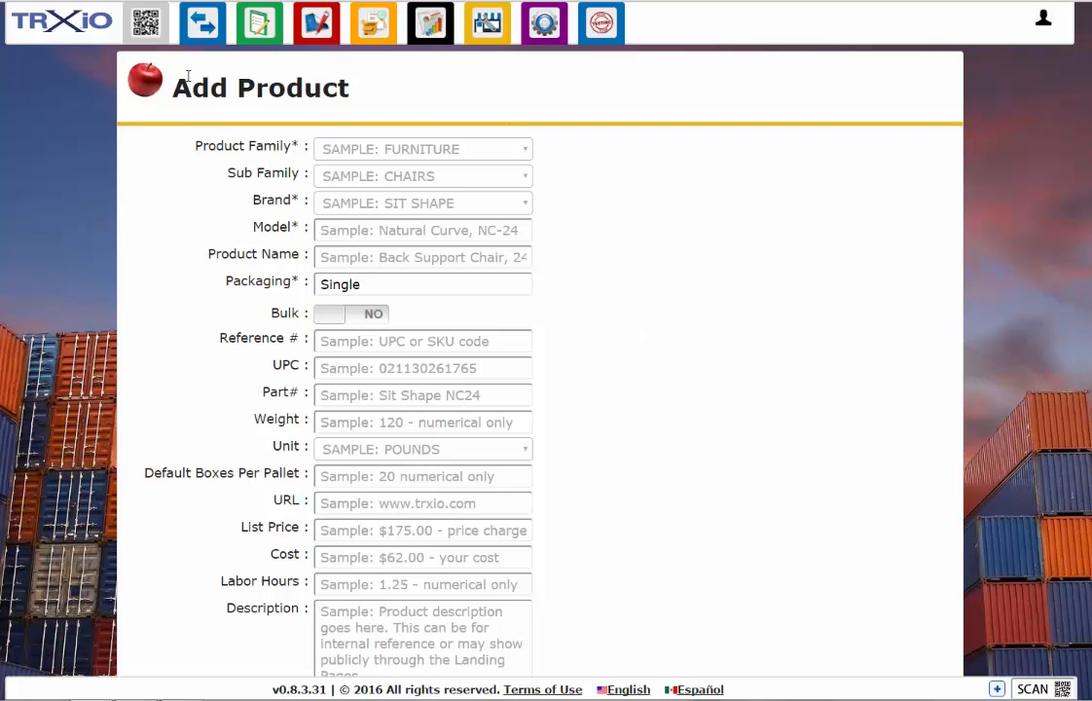
Step: Assign the new product to the product family SPEAKERS, sub family HOME SPEAKERS and brand KRELL
click(146, 31)
click(494, 160)
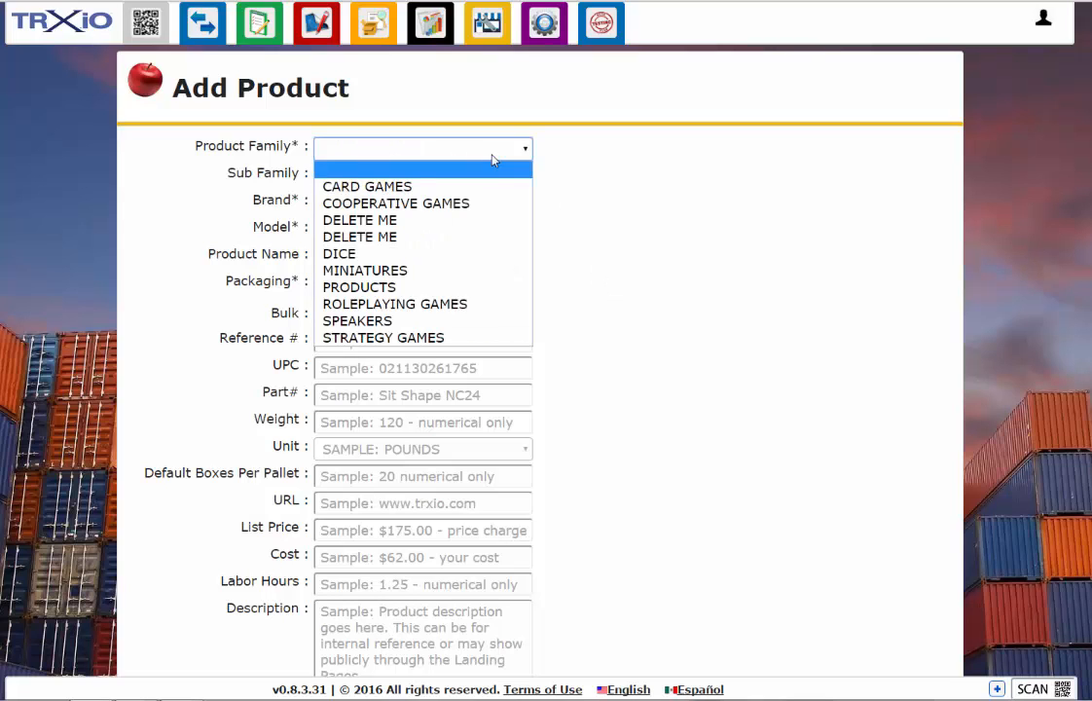
click(438, 320)
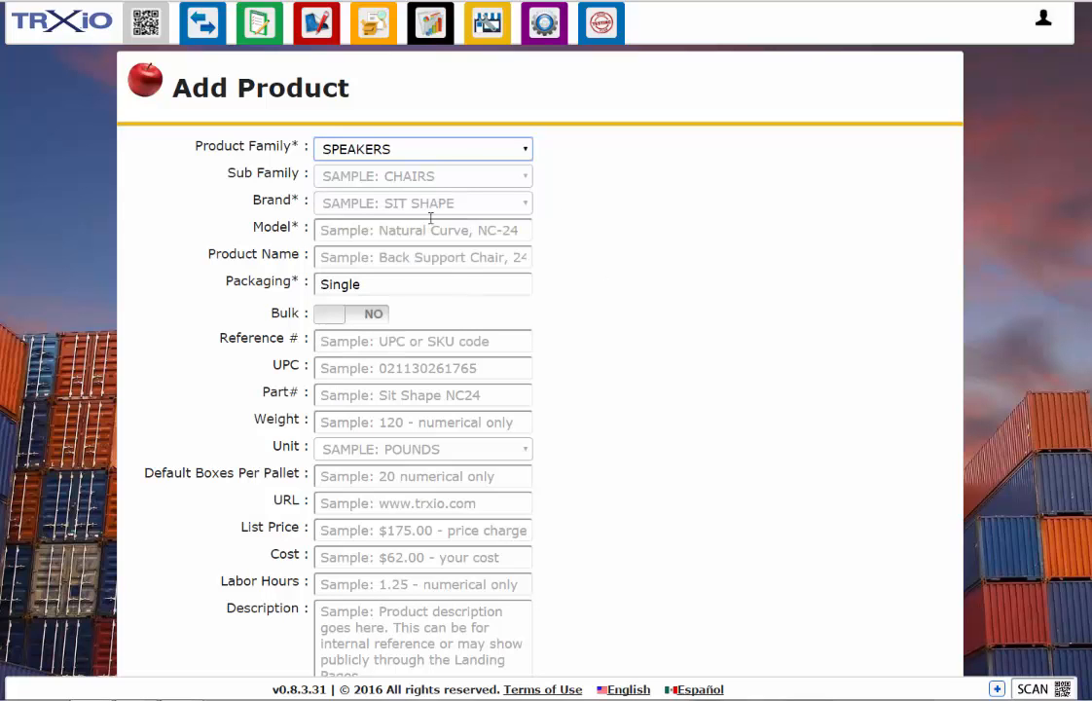
click(381, 178)
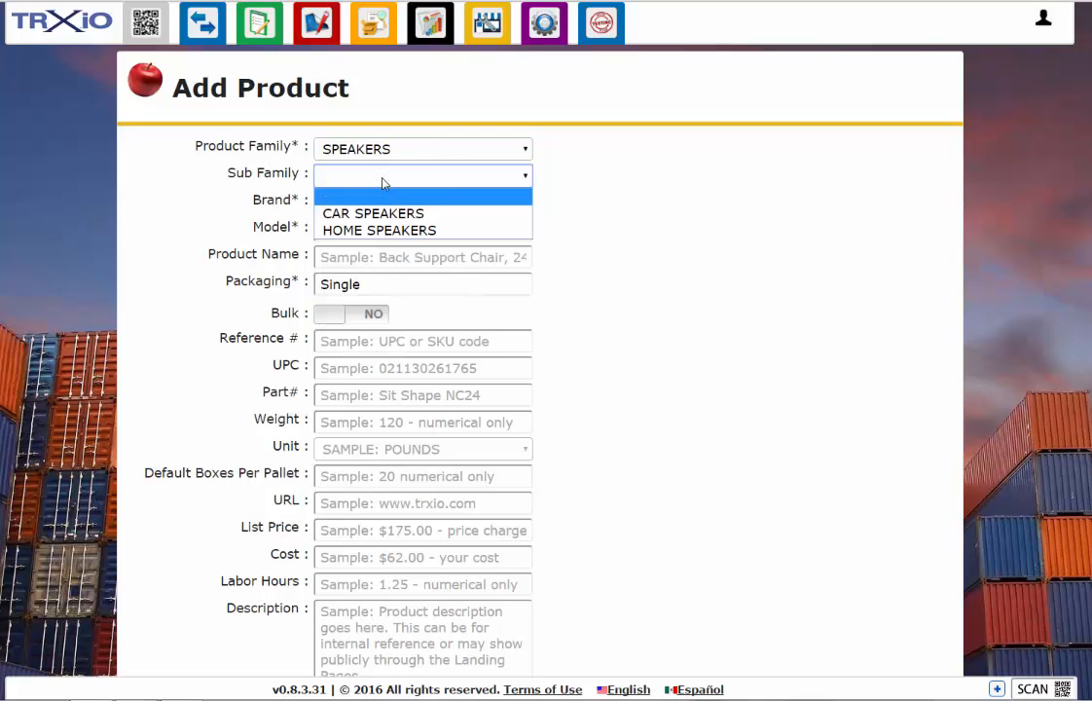
click(394, 231)
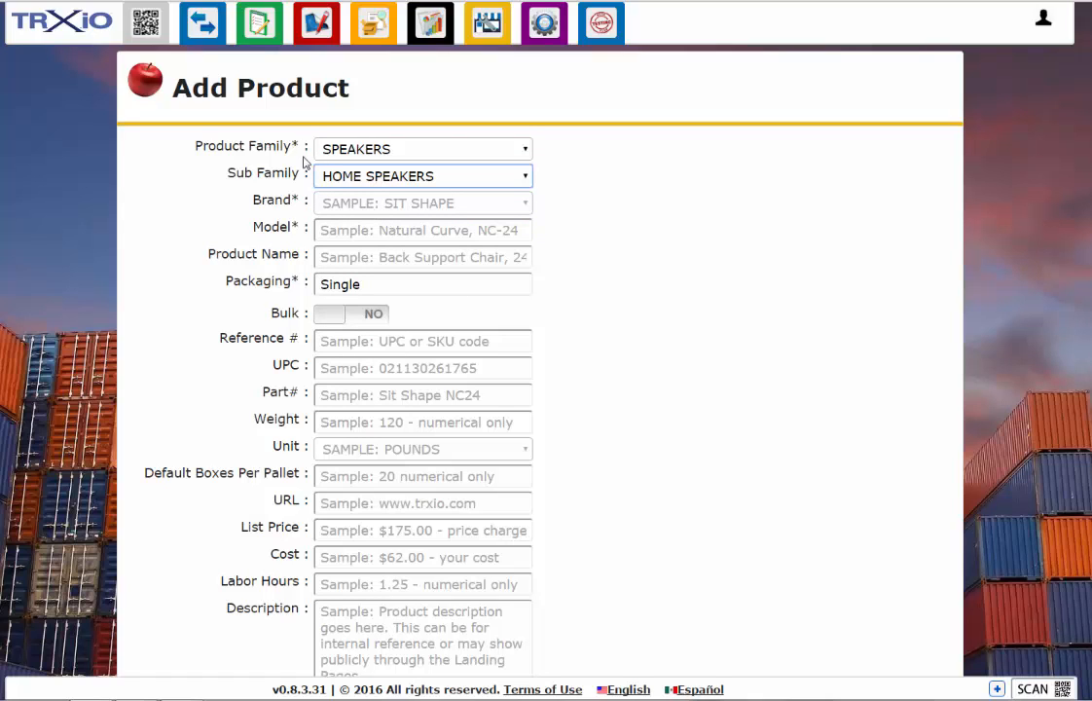
click(383, 207)
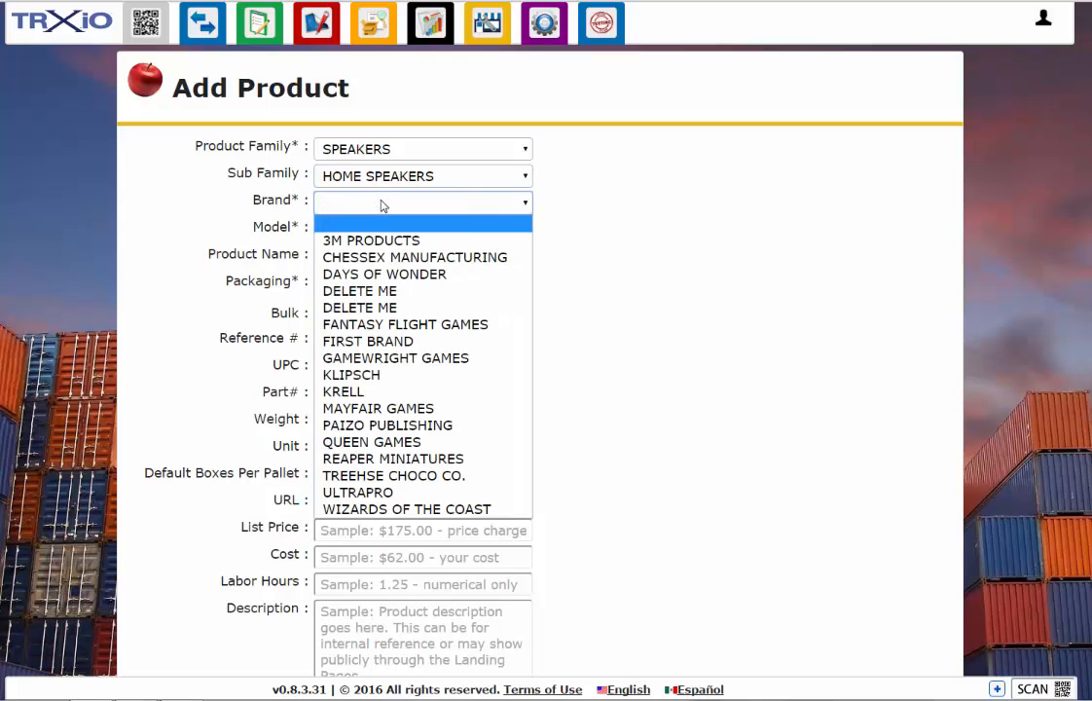
click(383, 391)
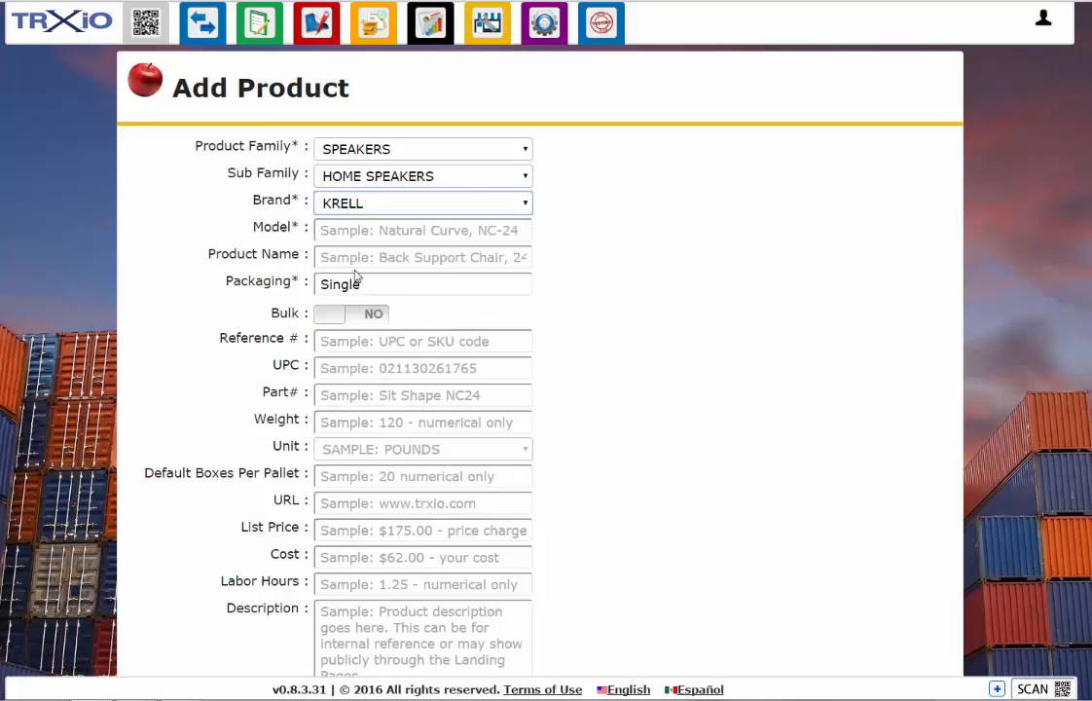
click(325, 232)
text(Modulari Duo Reference Speaker)
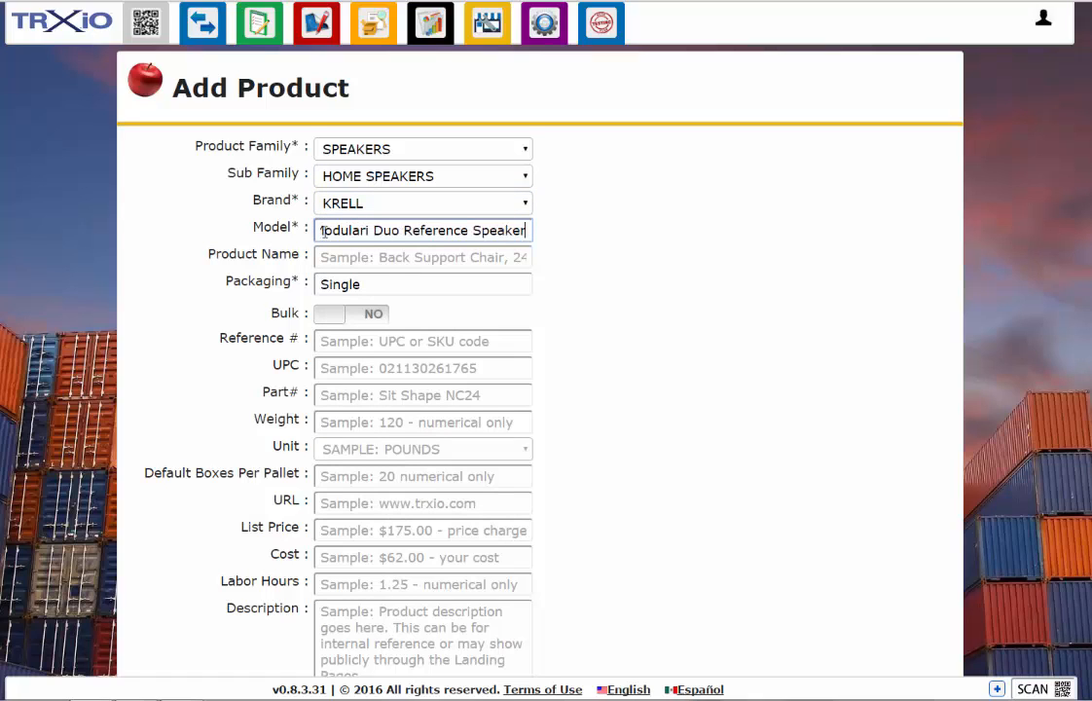
key(Home)
text(Krell)
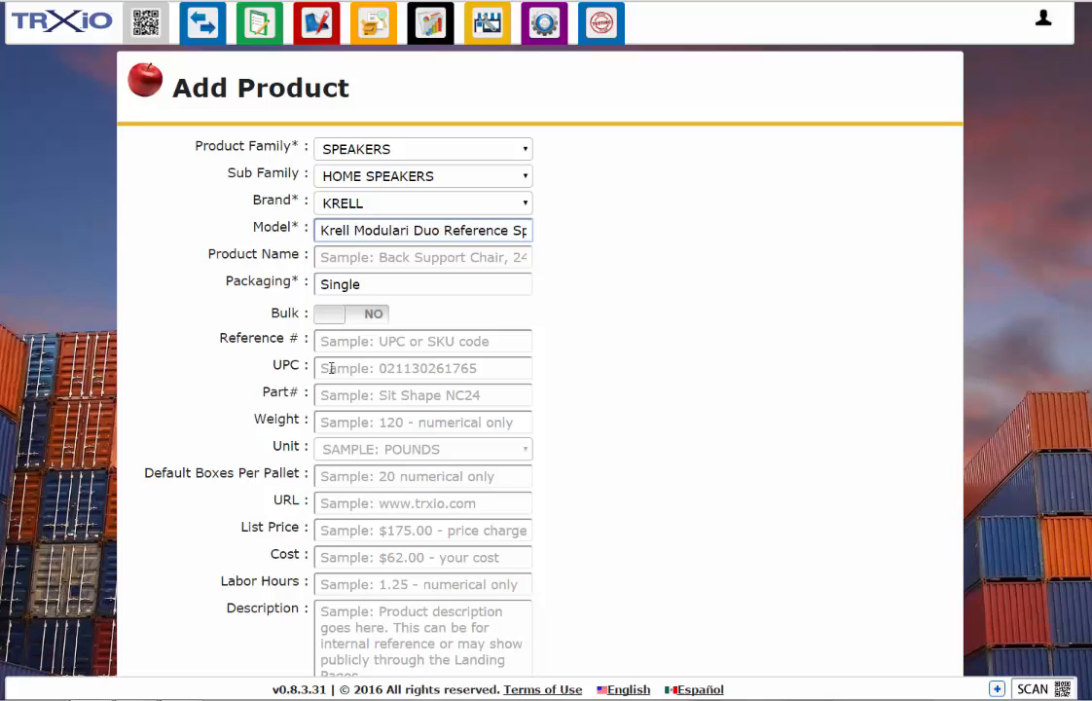
click(331, 368)
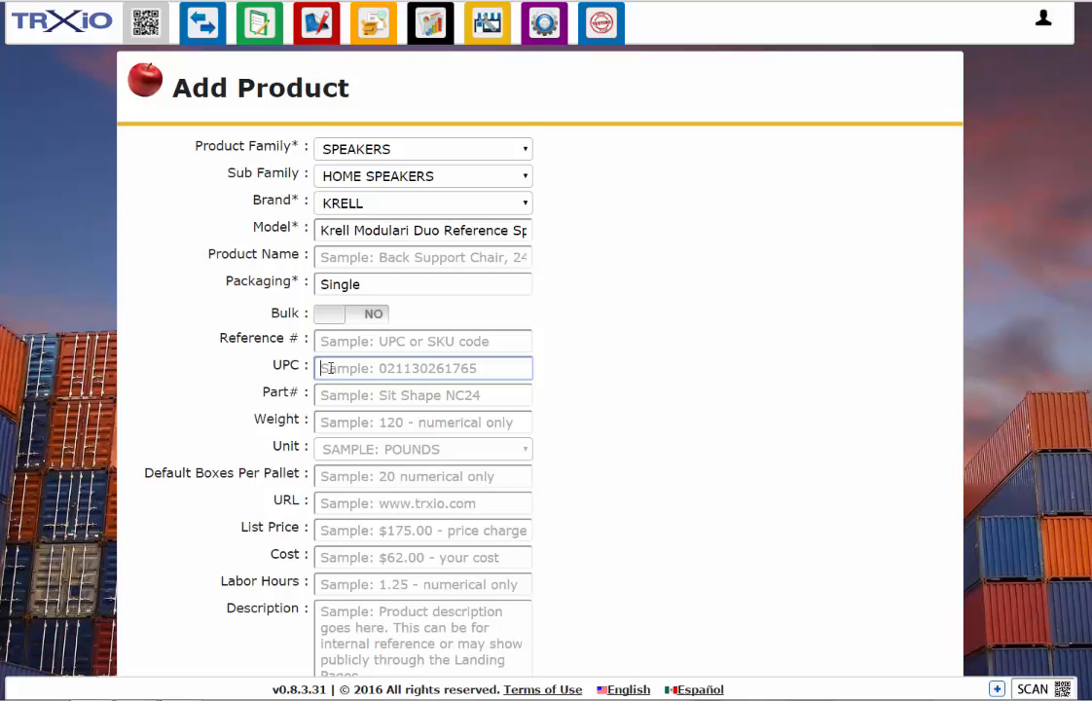
key(ctrl+v)
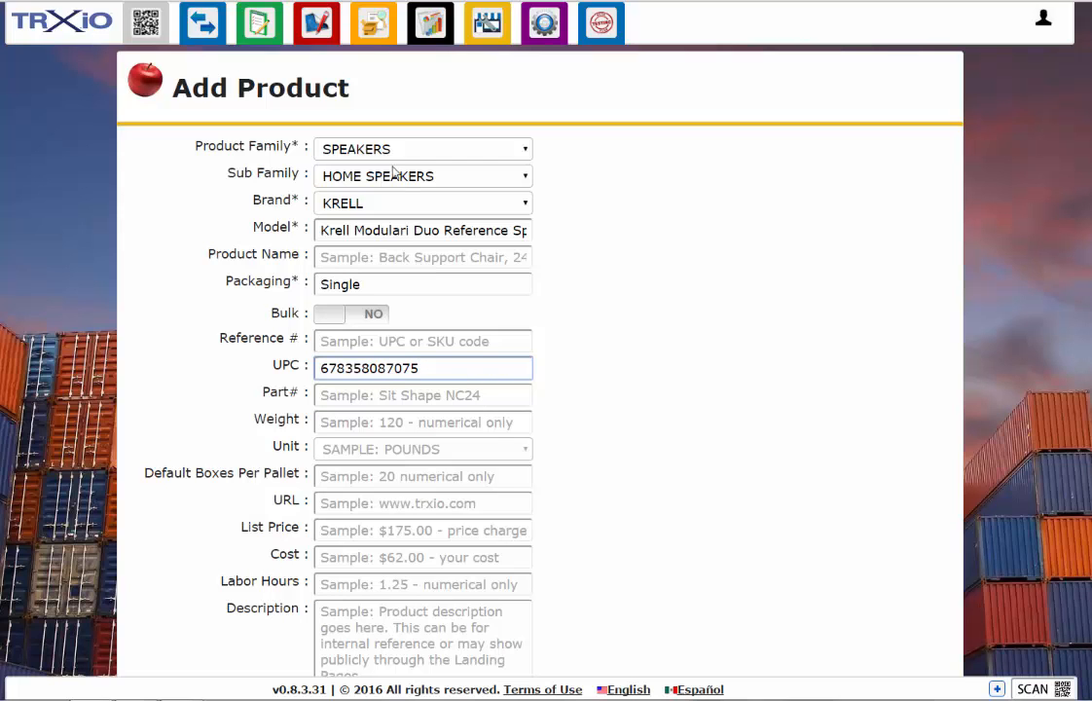
Step: Save the new product, returning to the products list, and sort the list by product ID
scroll(498, 450, down, 5)
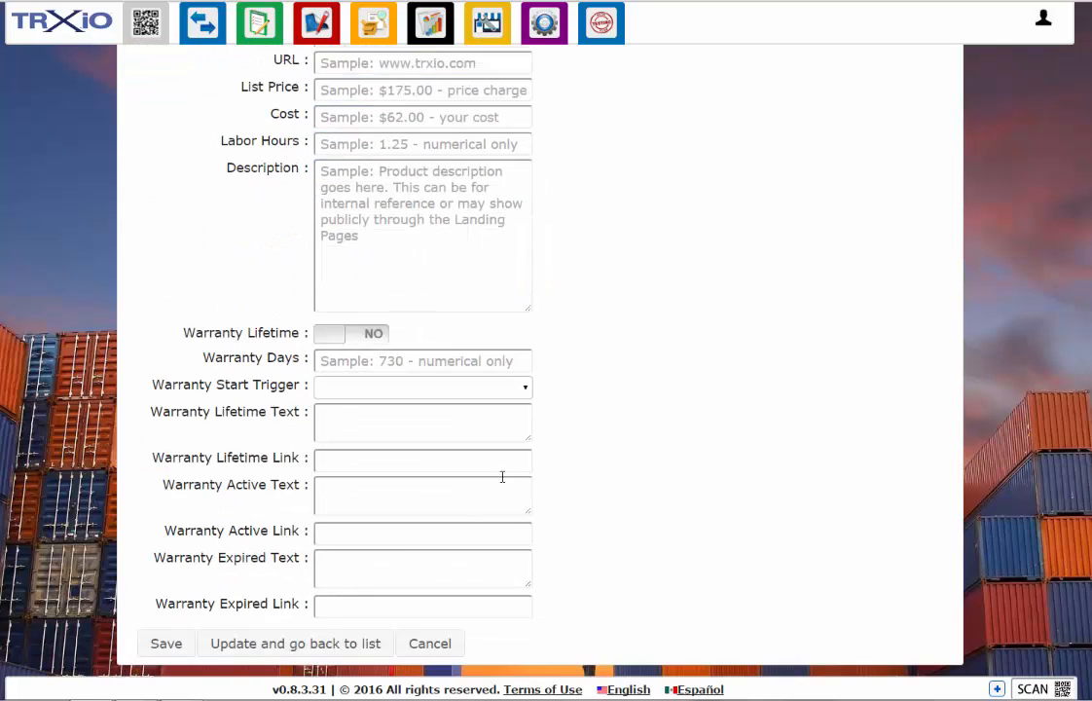
click(324, 644)
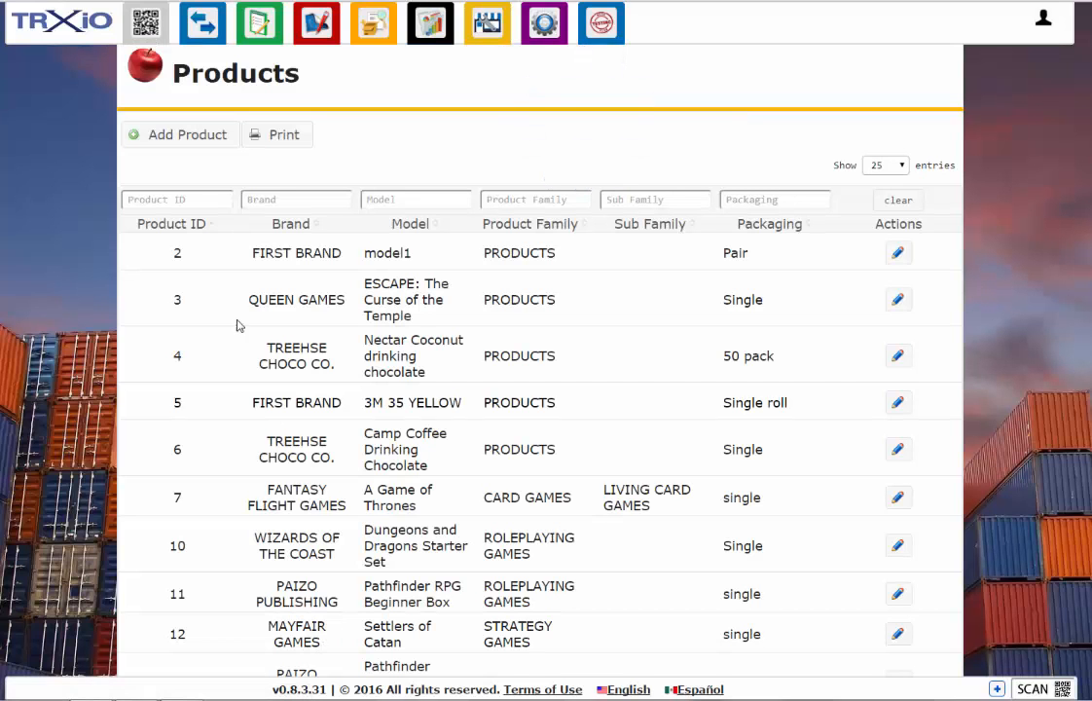
click(195, 223)
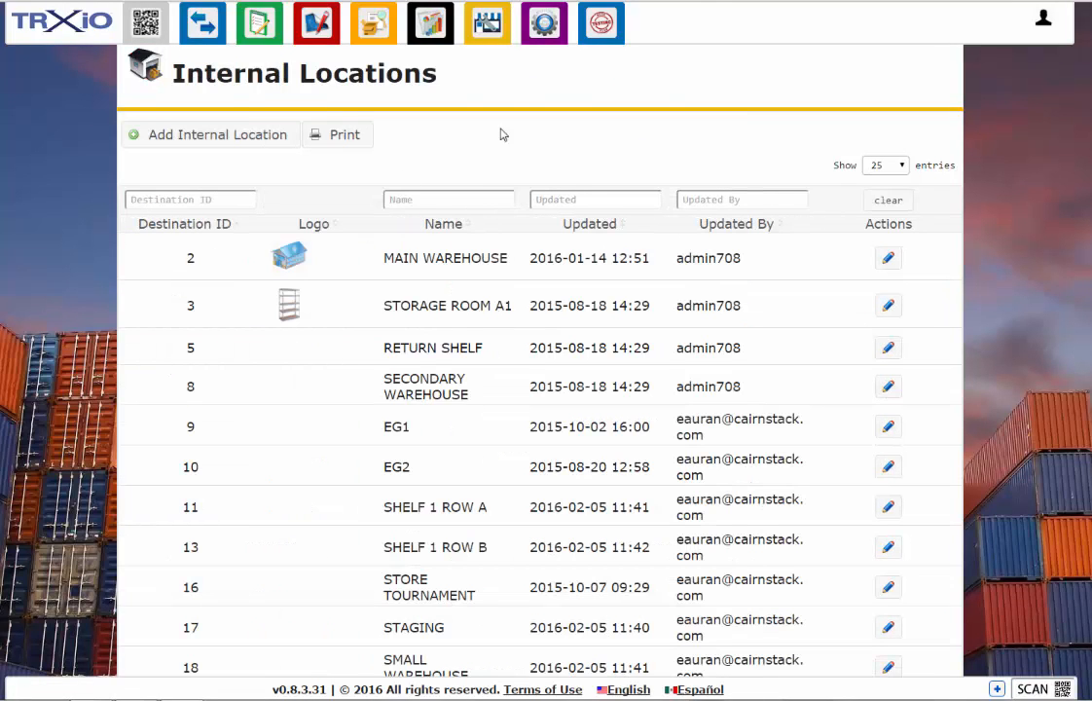
Step: Add an internal location named "warehouse 13", save it and check the internal locations list for the new entry
click(488, 34)
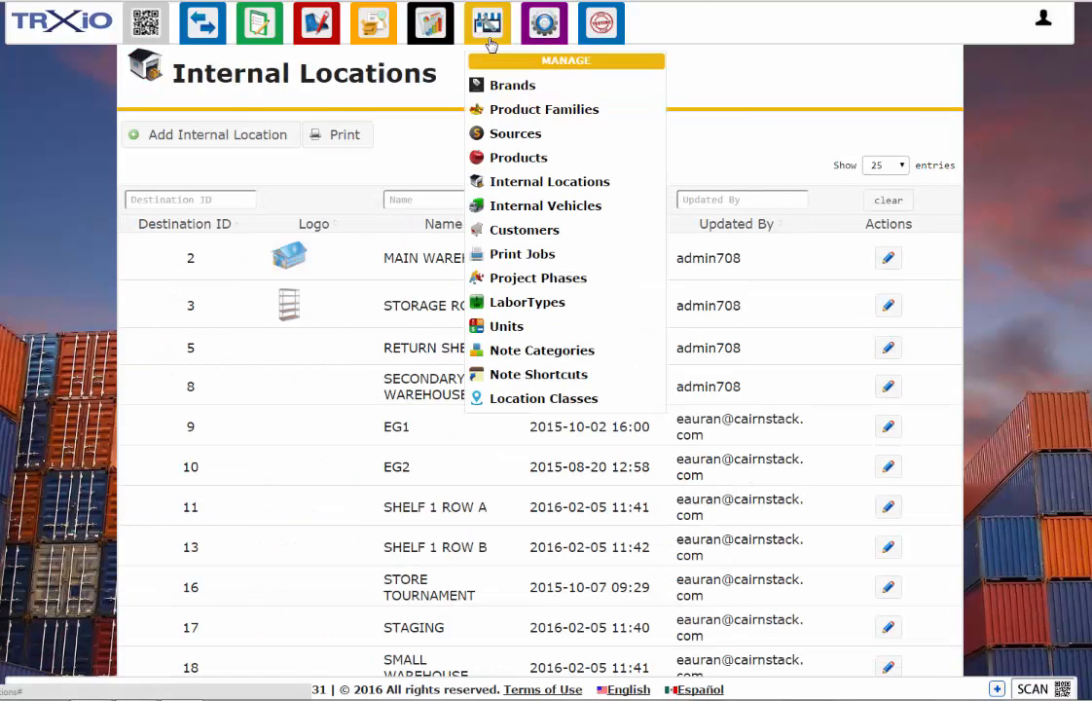
click(542, 188)
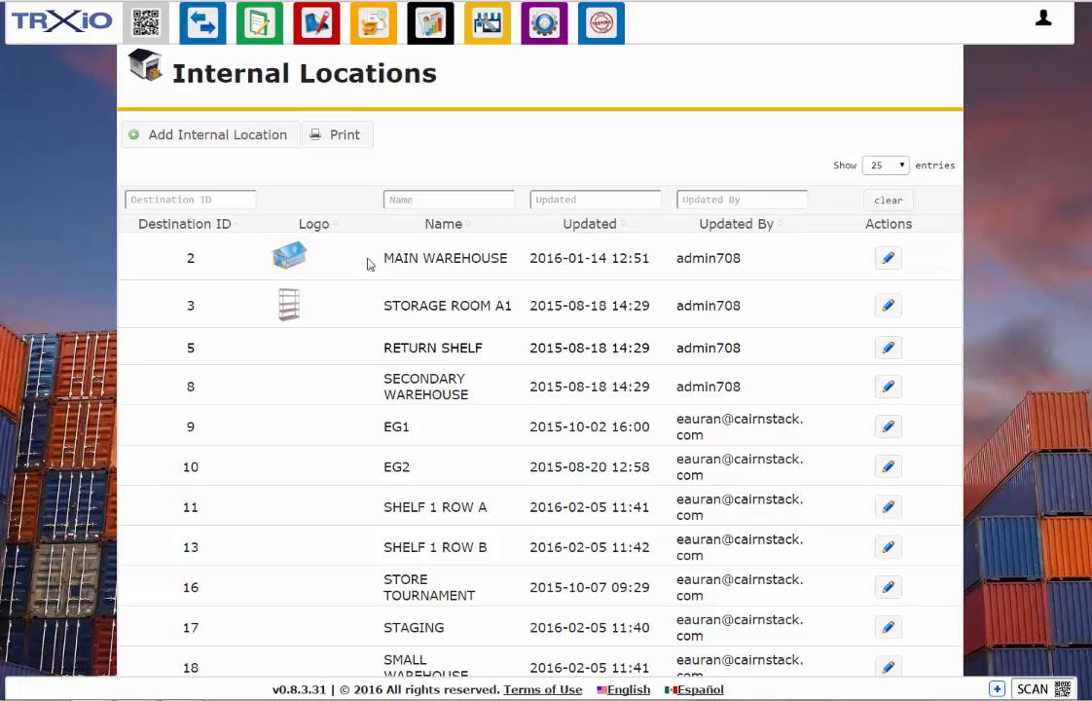
click(243, 145)
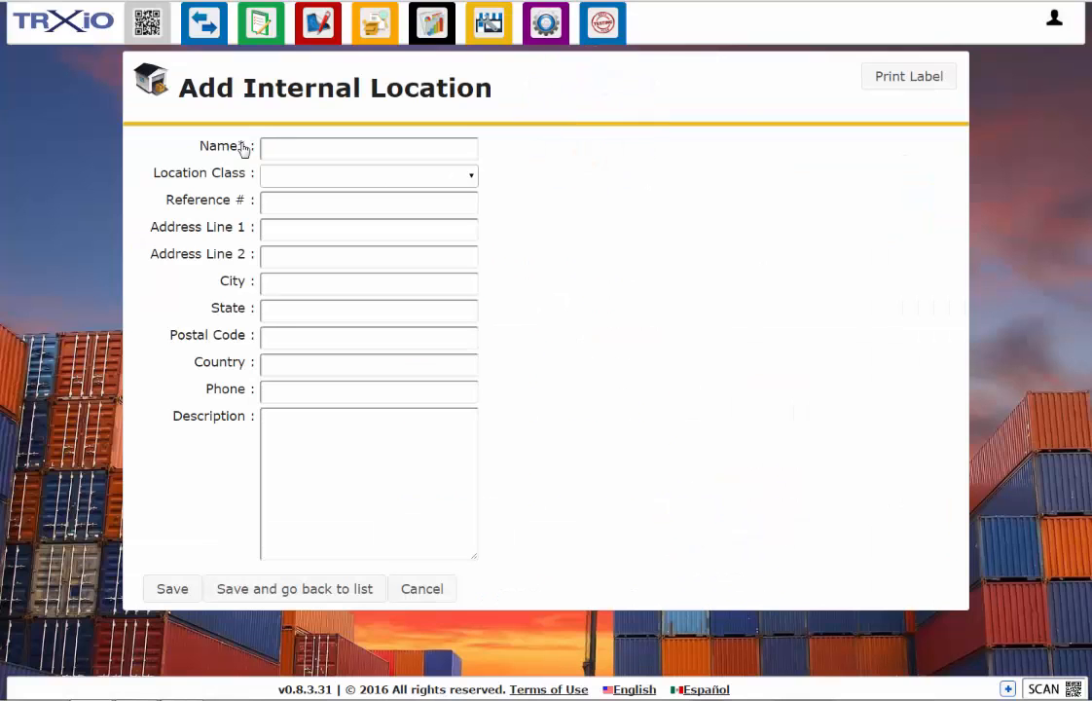
click(288, 151)
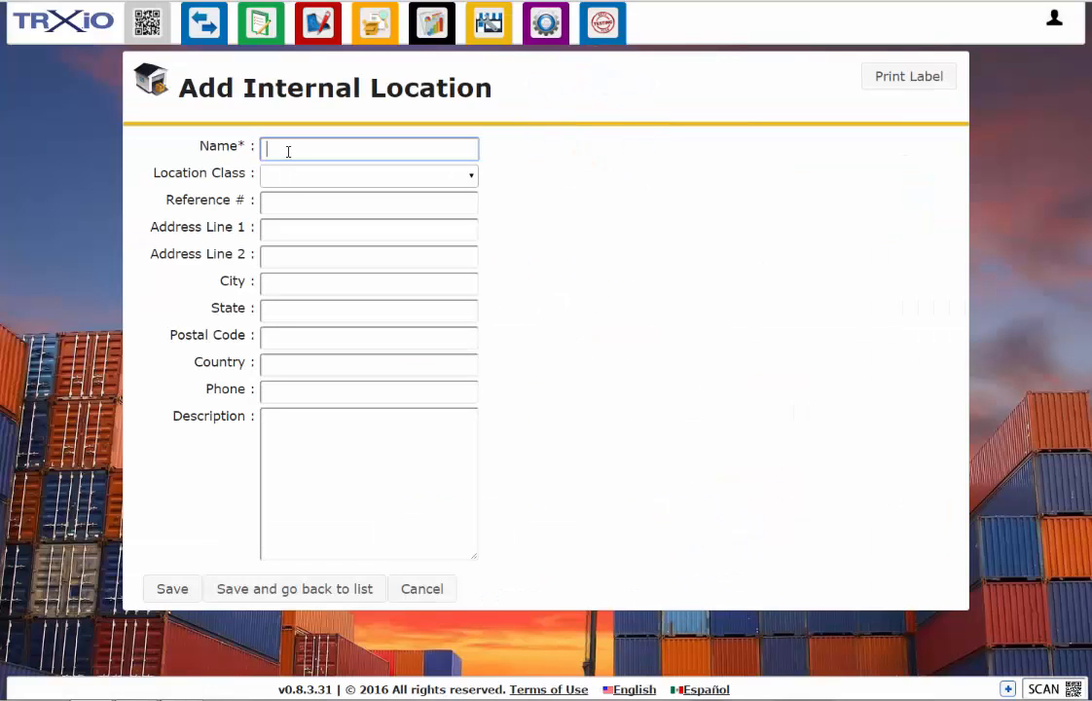
text(warehouse 13)
click(250, 591)
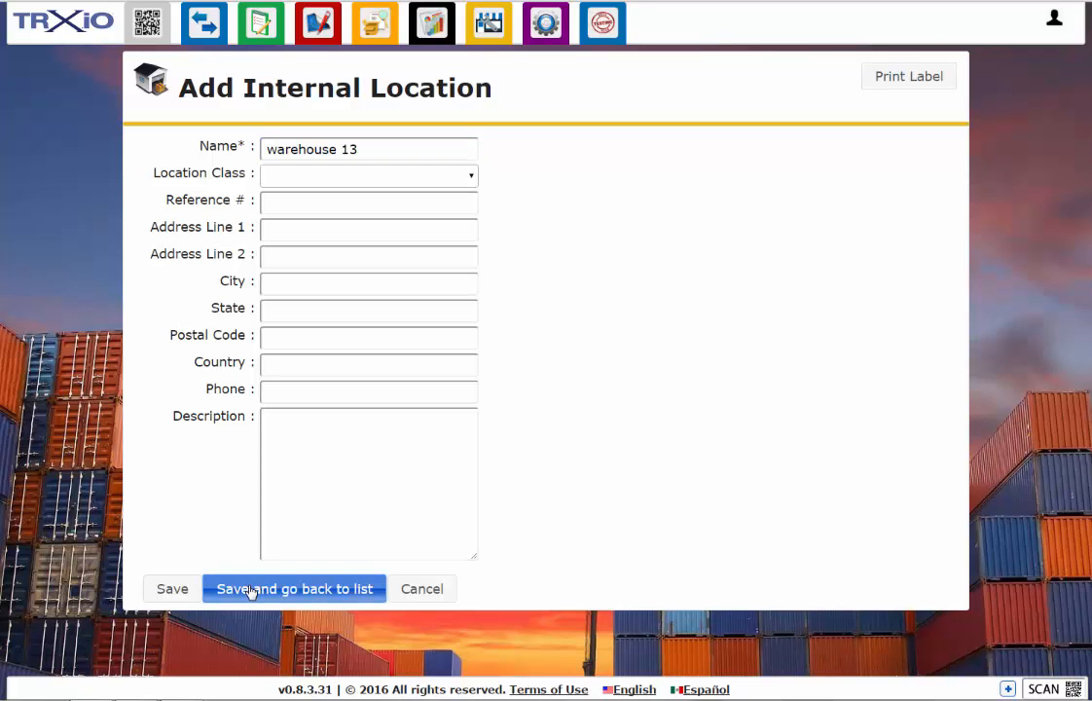
scroll(352, 439, down, 3)
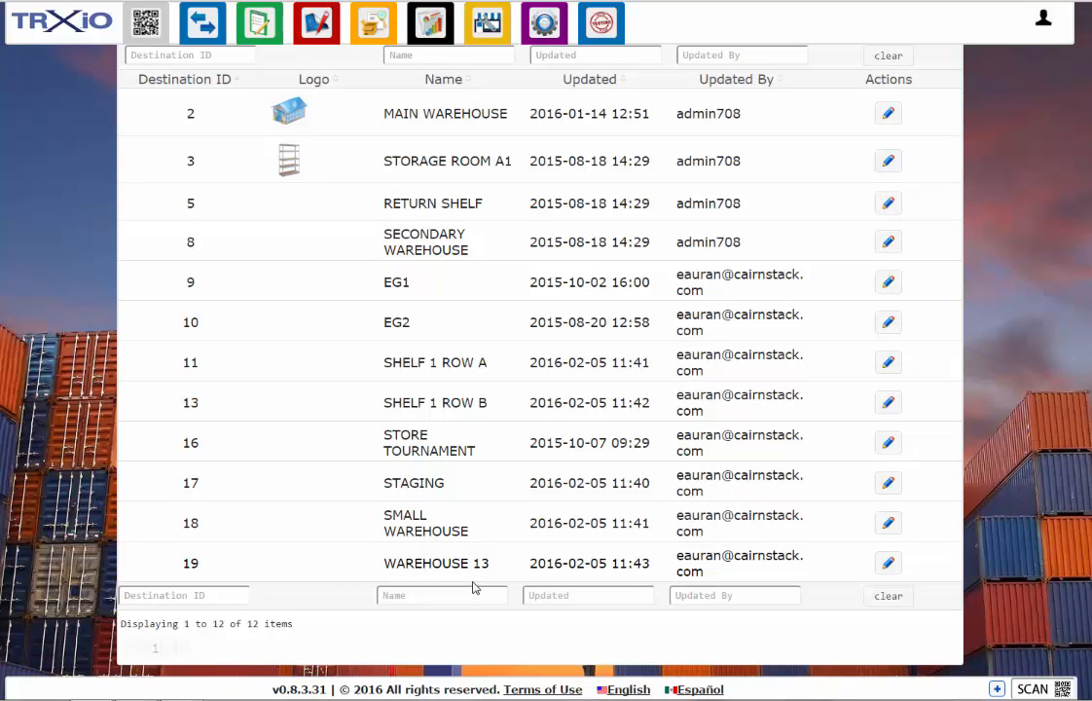
scroll(474, 587, up, 3)
scroll(474, 586, down, 1)
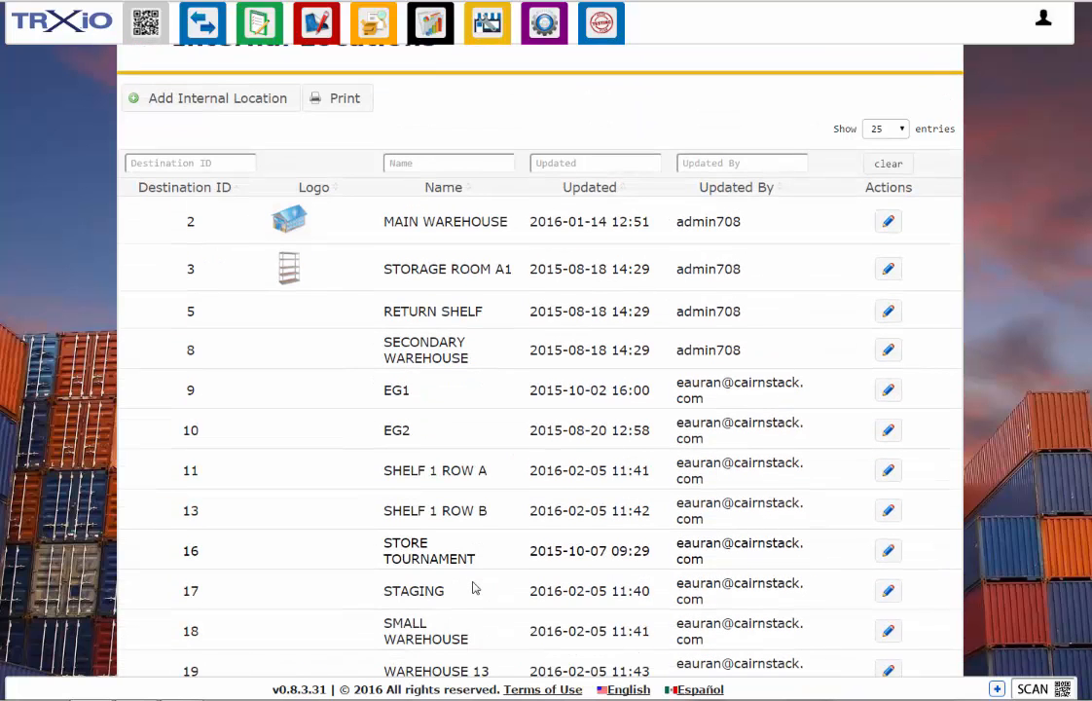
click(144, 24)
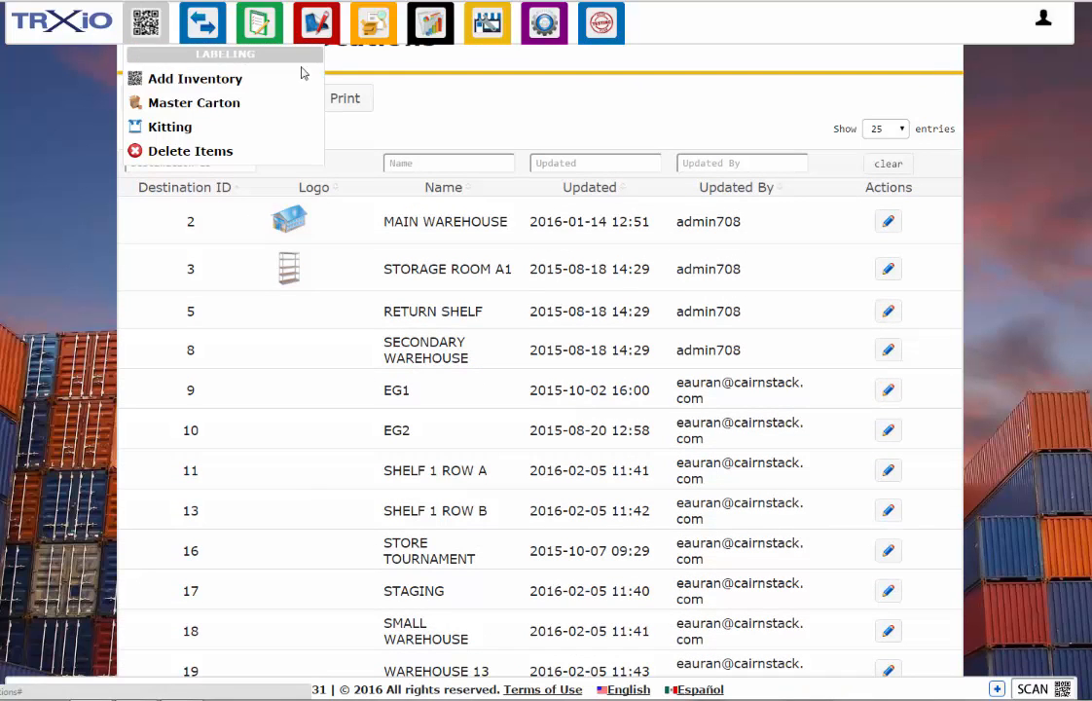
click(474, 116)
scroll(475, 117, up, 1)
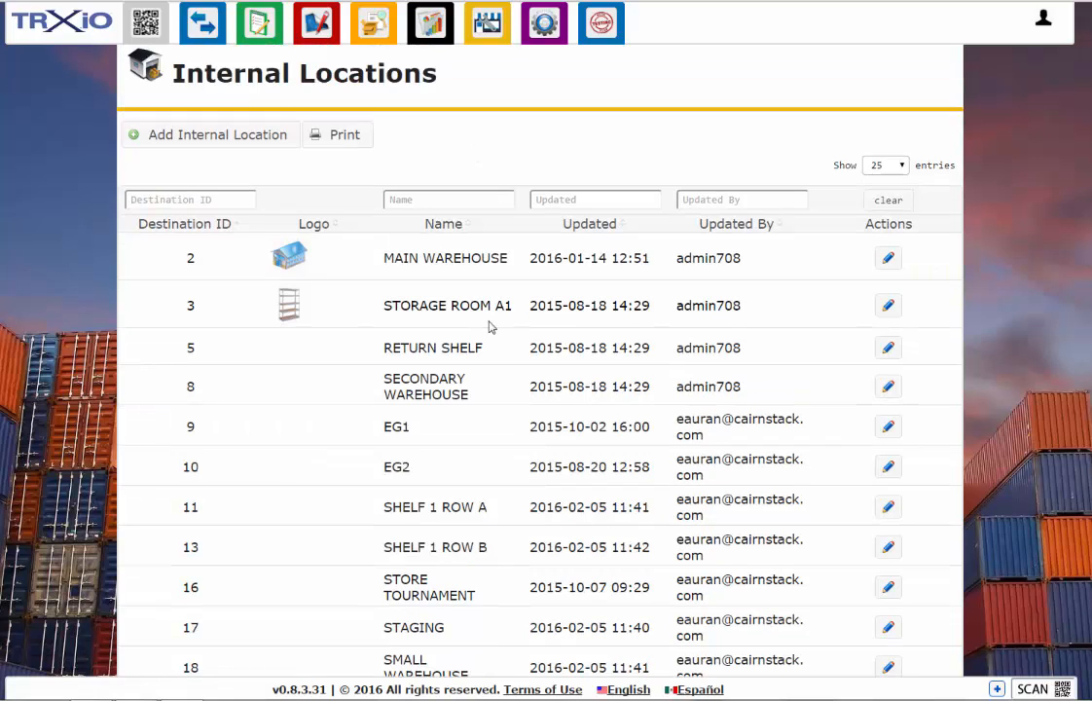
Step: Add an internal vehicle named "#1 lic#089xyz" and save it, returning to the internal vehicles list
click(485, 39)
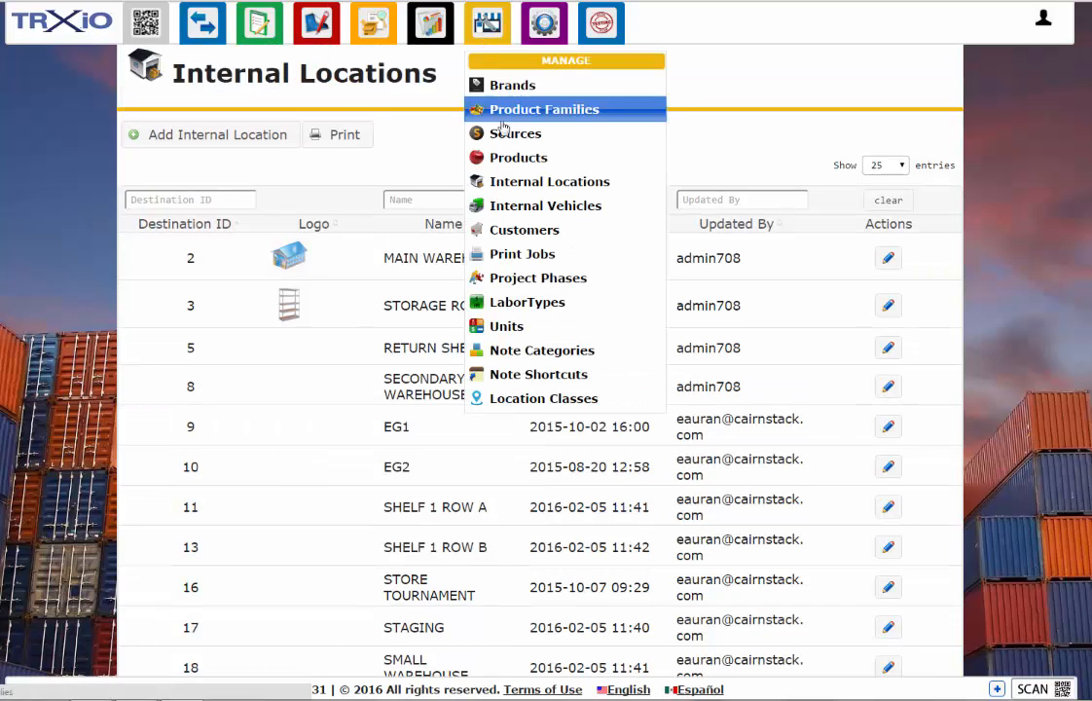
click(532, 208)
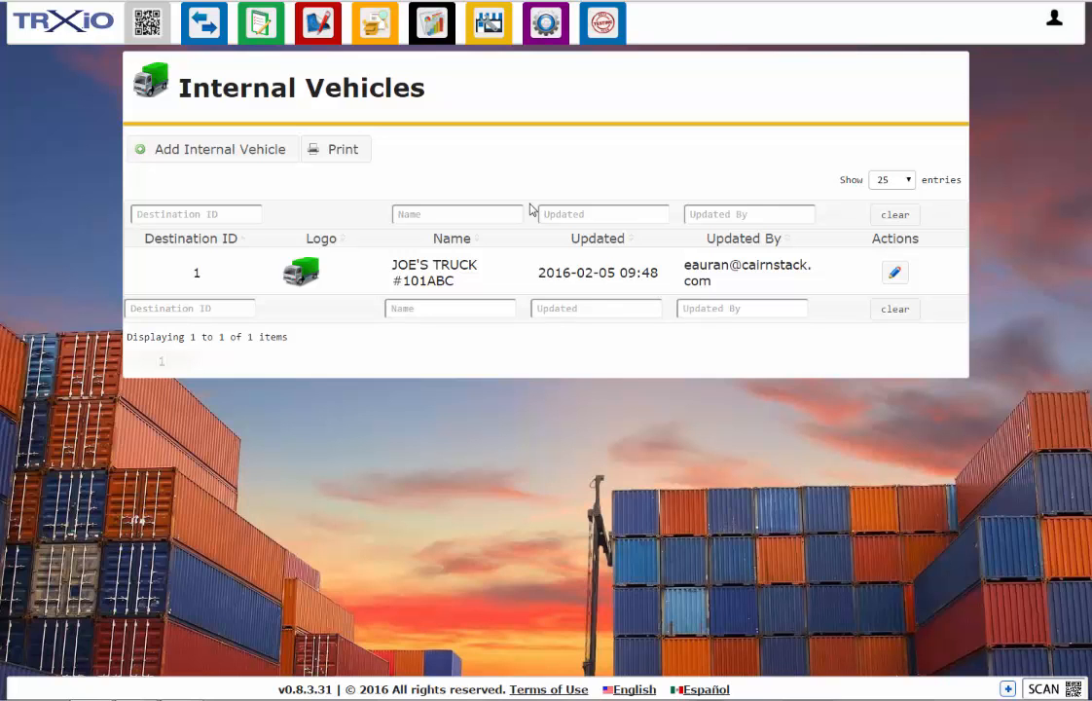
click(213, 161)
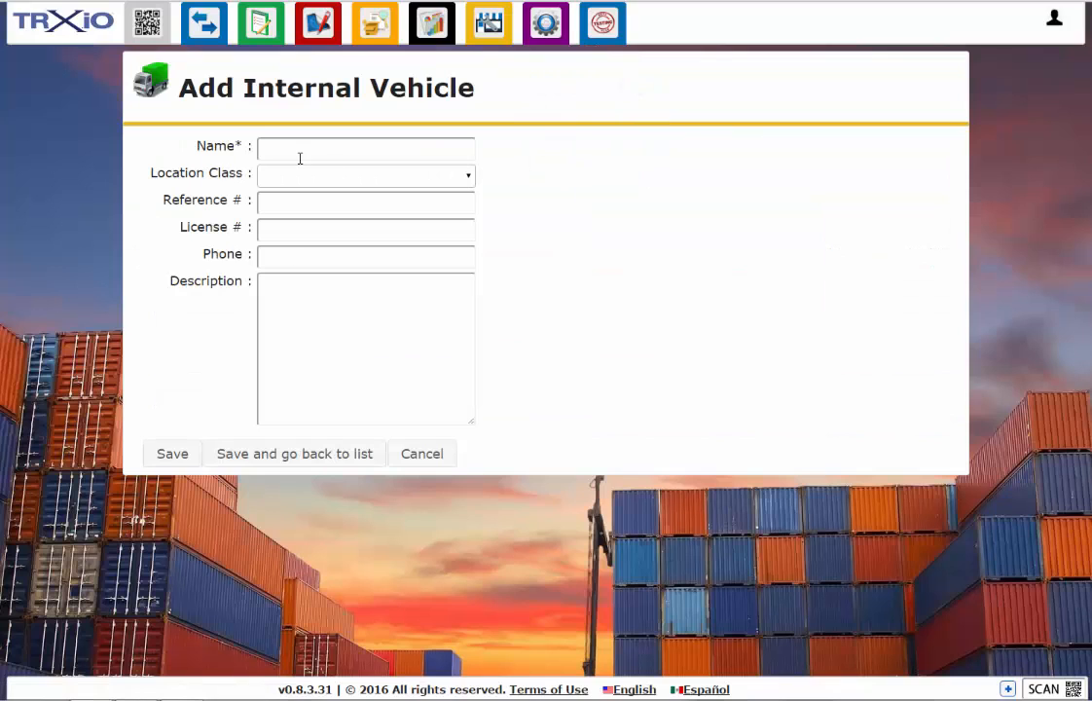
click(297, 150)
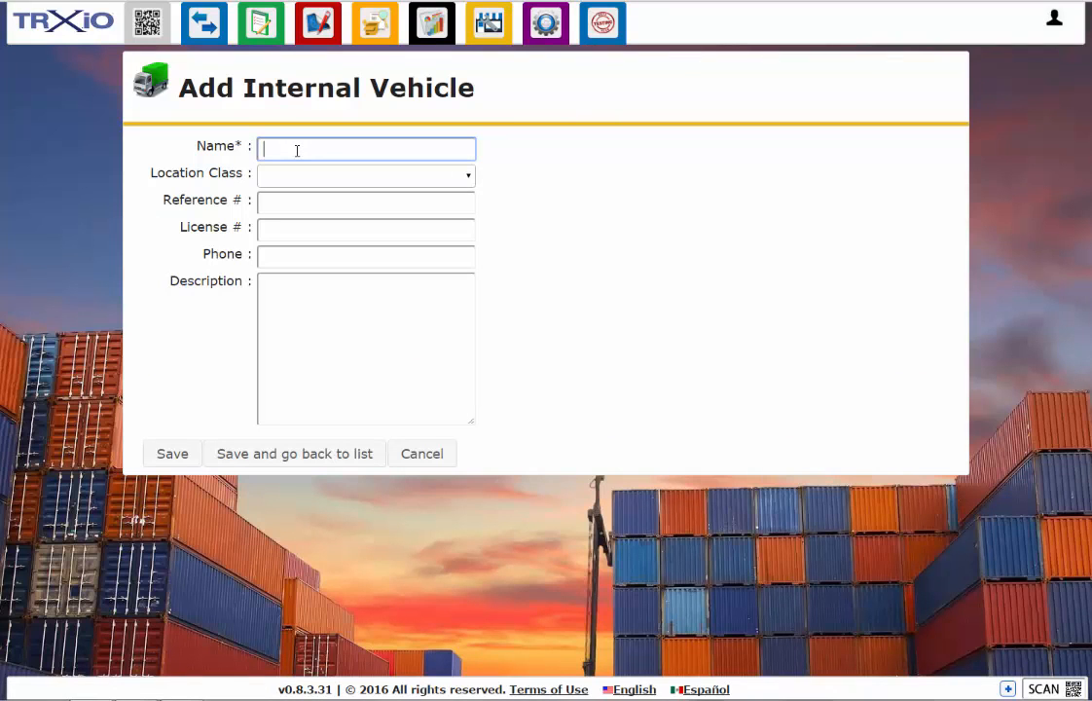
text(#1 lic#089xyz)
click(292, 460)
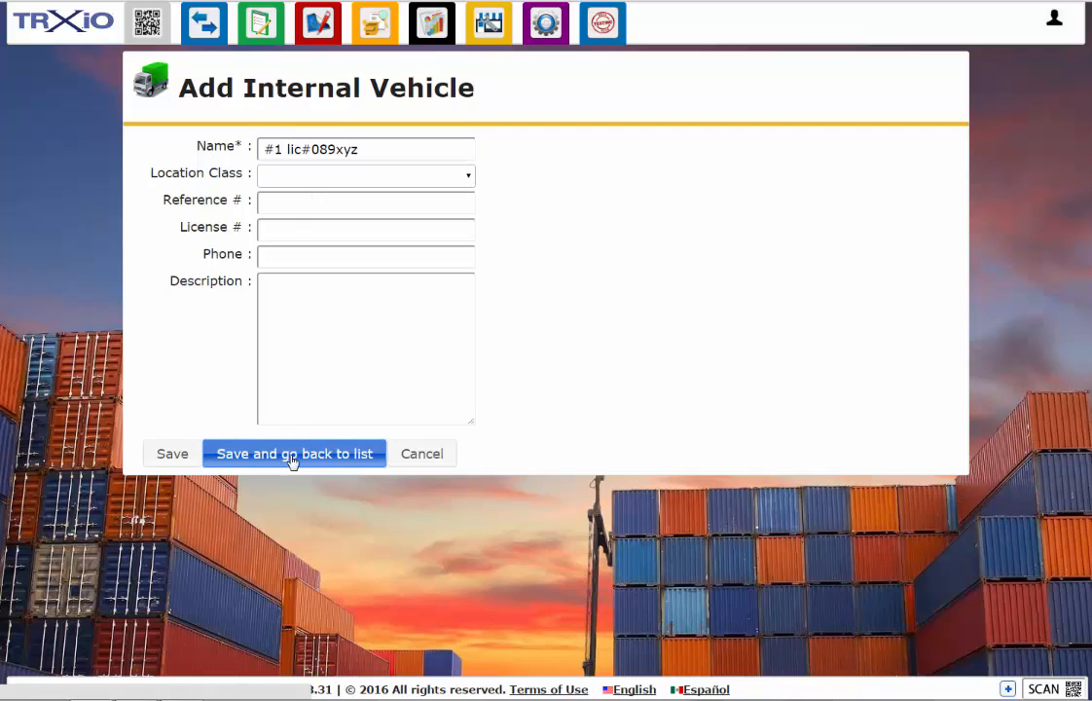